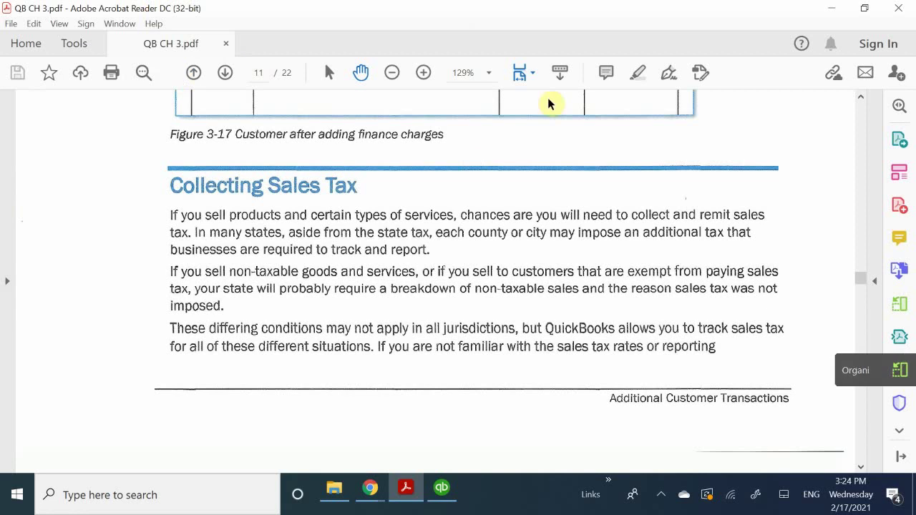
# Examine the Setting up Sales Tax instructions on page 86 of the PDF chapter
pyautogui.scroll(-3, 343, 337)
pyautogui.scroll(-10, 342, 337)
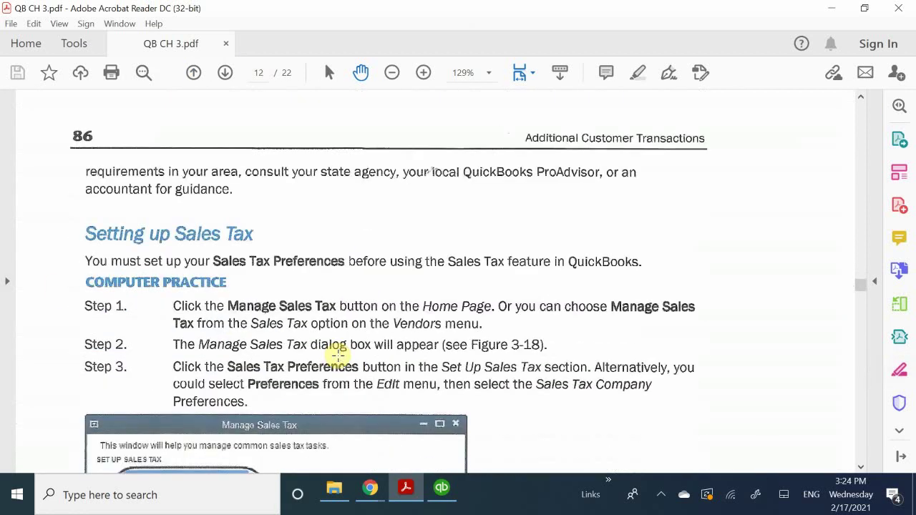
pyautogui.scroll(-1, 337, 354)
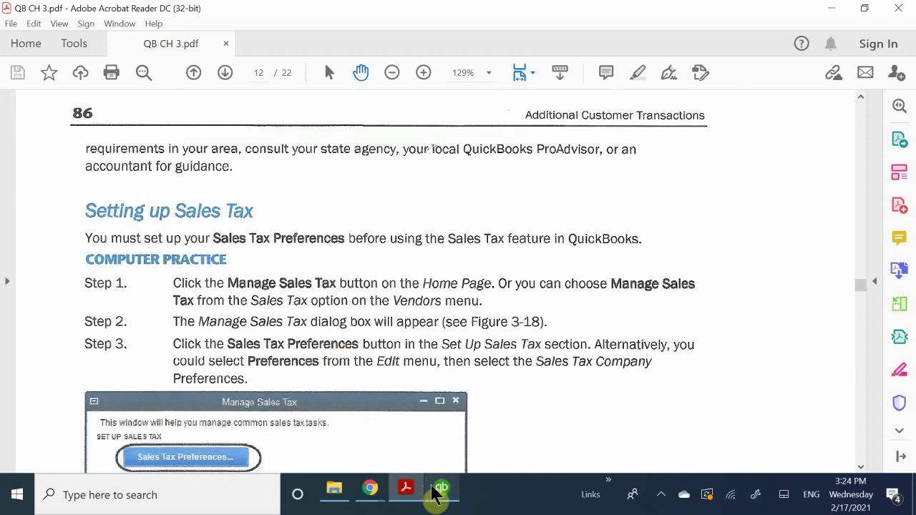
# Switch to QuickBooks Desktop and open Manage Sales Tax
pyautogui.moveTo(443, 499)
pyautogui.click(456, 452)
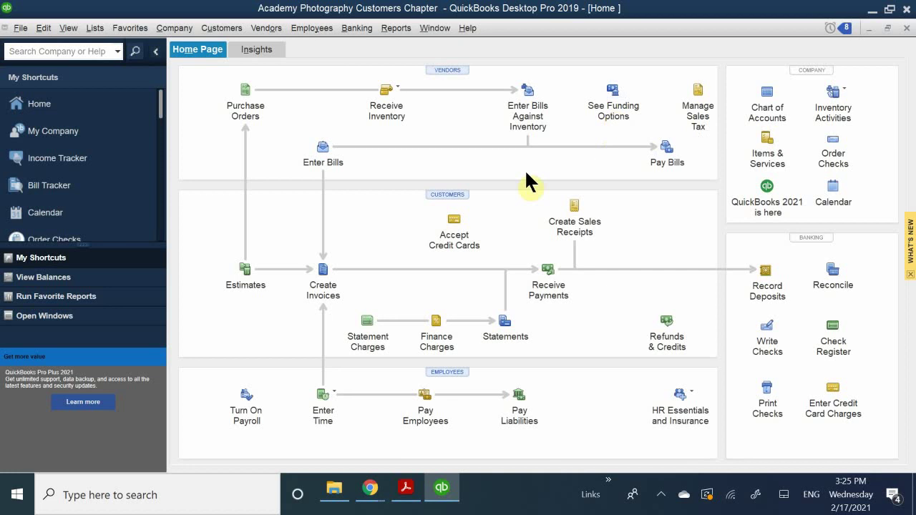
pyautogui.click(699, 122)
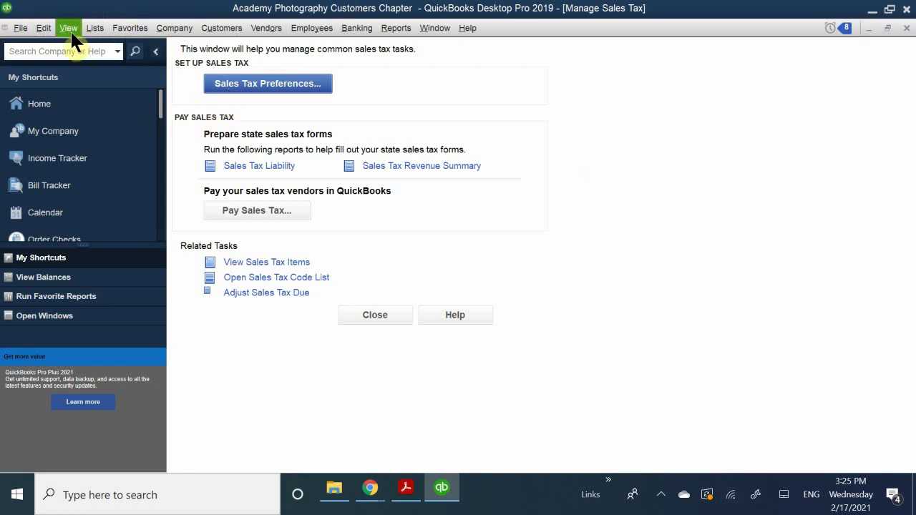
# Open the company preferences for Sales Tax and move the dialog clear of the Sales Tax Preferences option behind it
pyautogui.click(48, 28)
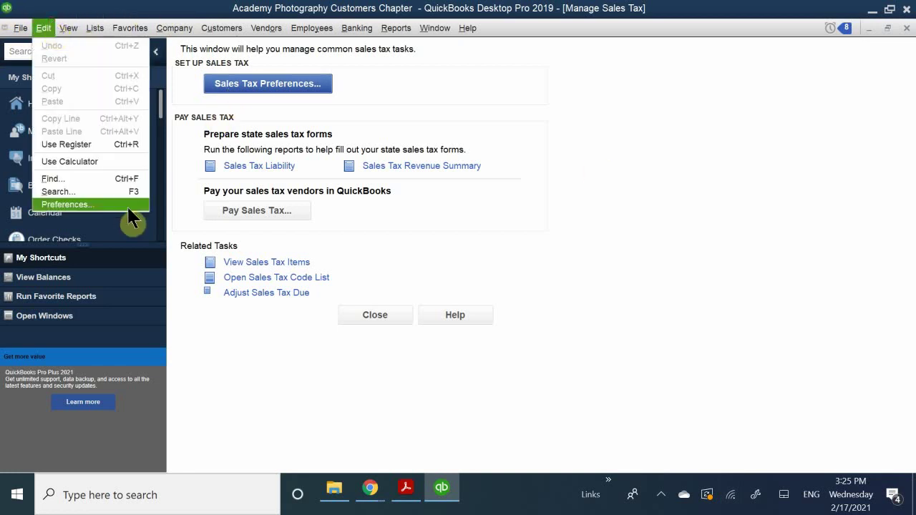
pyautogui.click(127, 206)
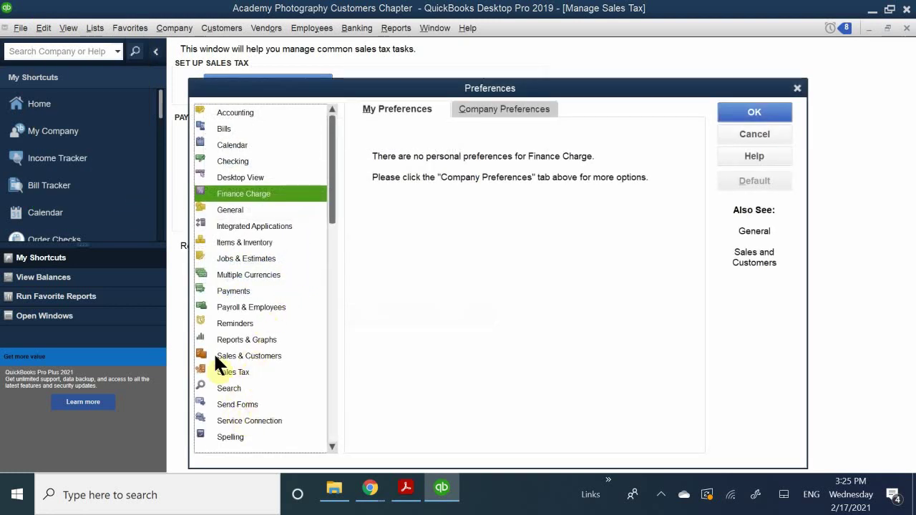
pyautogui.click(234, 372)
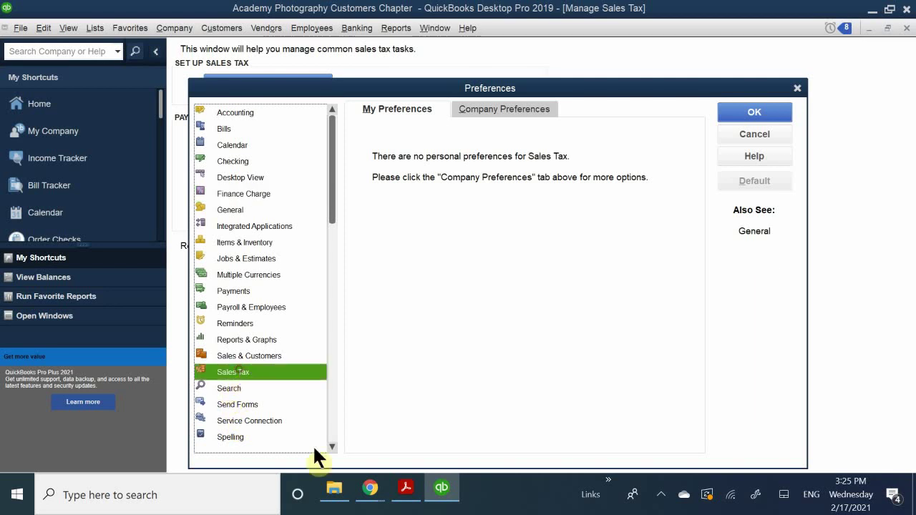
pyautogui.click(482, 110)
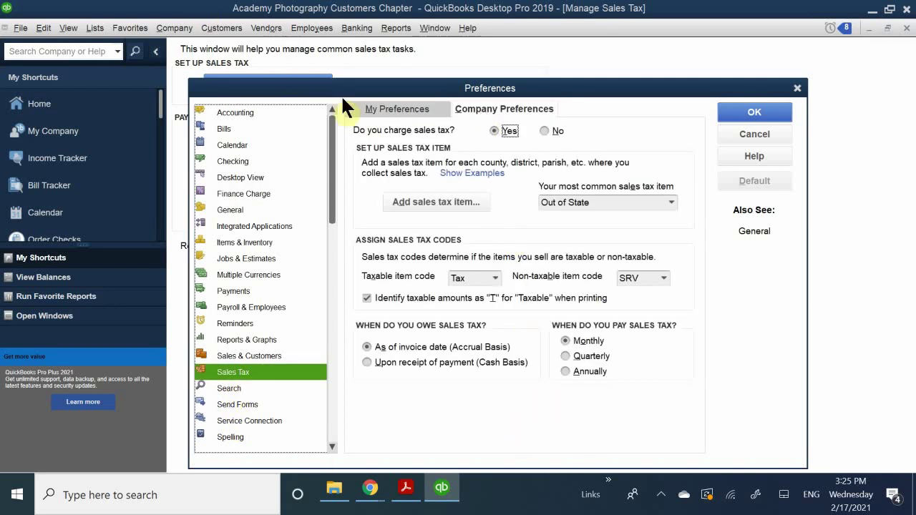
pyautogui.moveTo(279, 93); pyautogui.dragTo(279, 110)
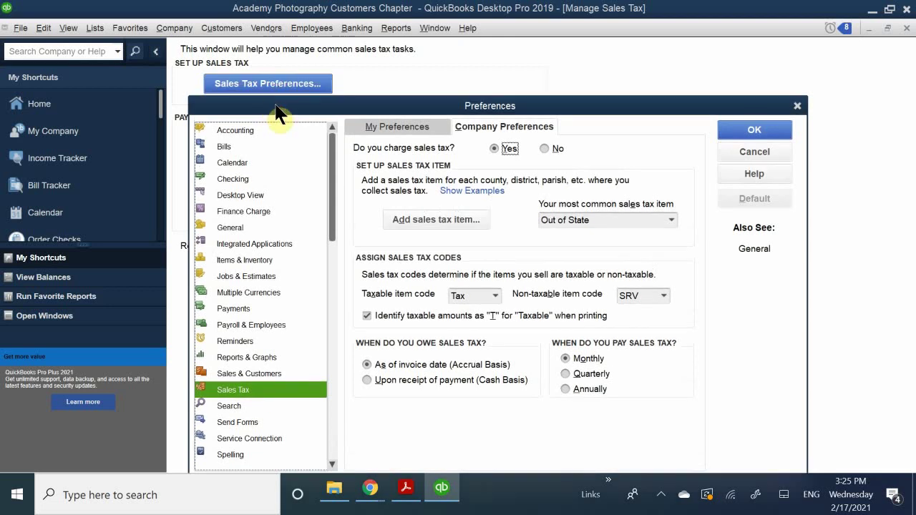
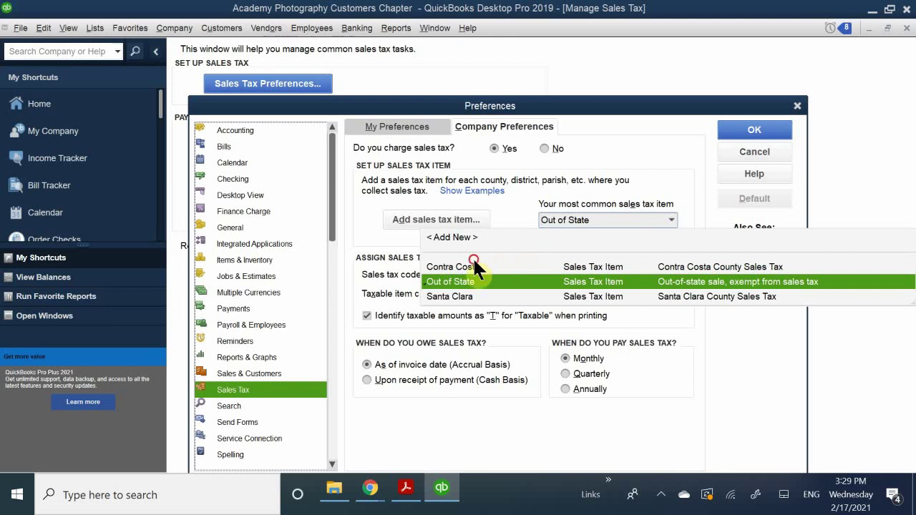
# Set the most common sales tax item to Santa Clara
pyautogui.click(452, 266)
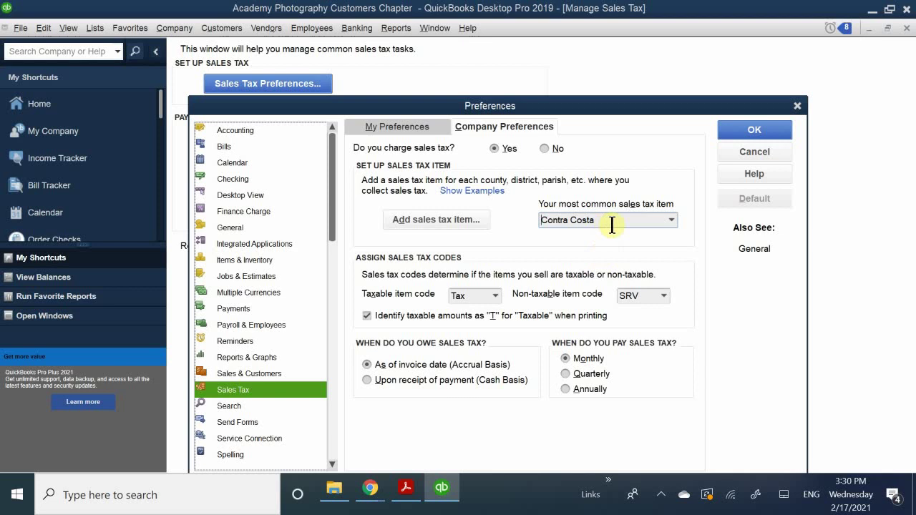
pyautogui.click(669, 220)
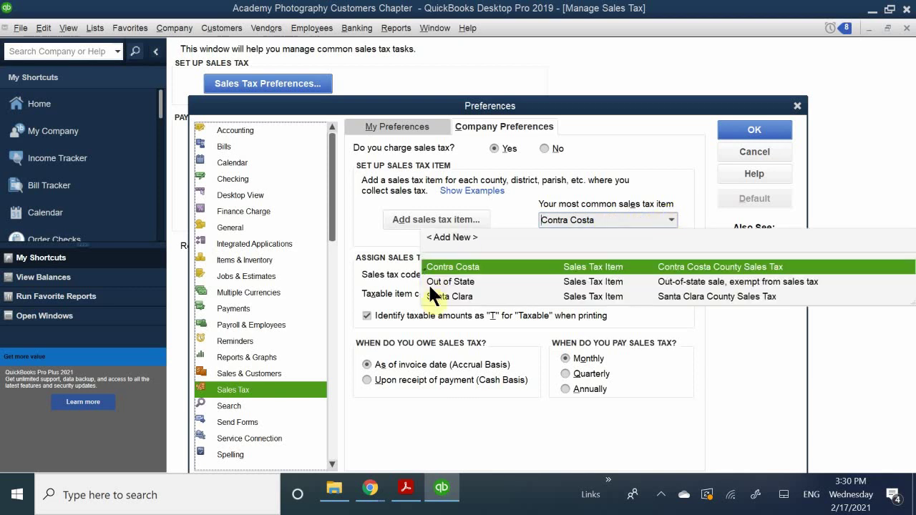
pyautogui.click(475, 296)
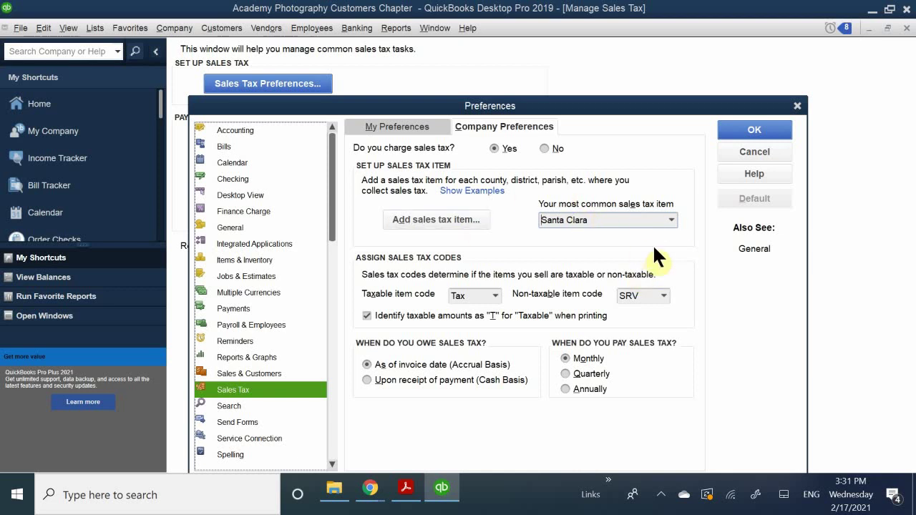
pyautogui.click(670, 220)
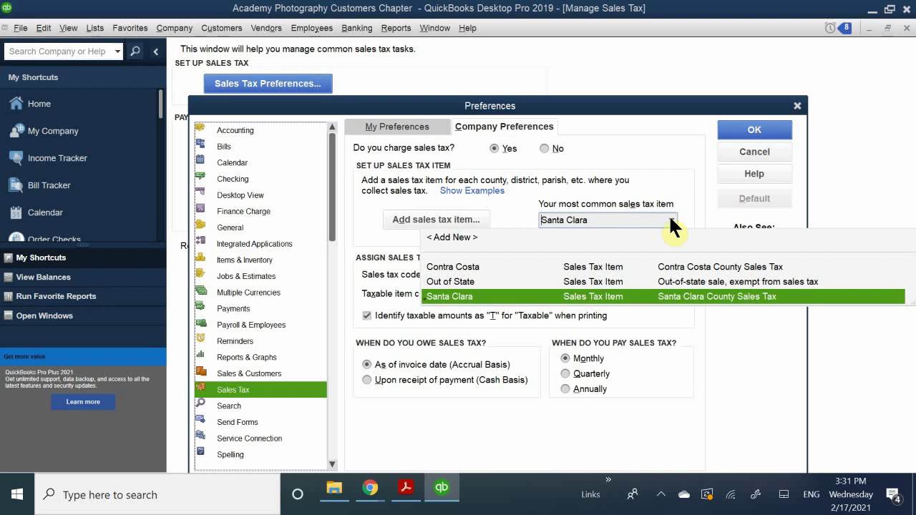
pyautogui.click(503, 295)
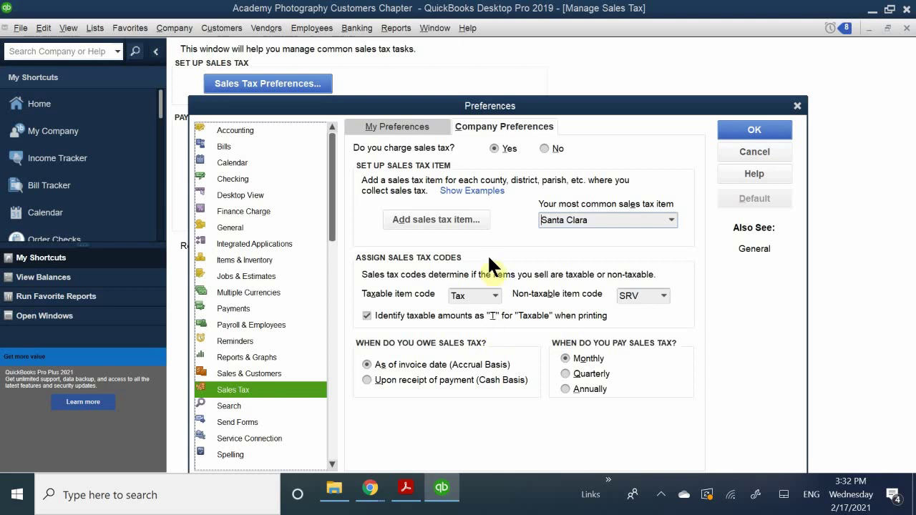
# Review the available non-taxable item codes, keep SRV, and save the sales tax preferences
pyautogui.click(663, 295)
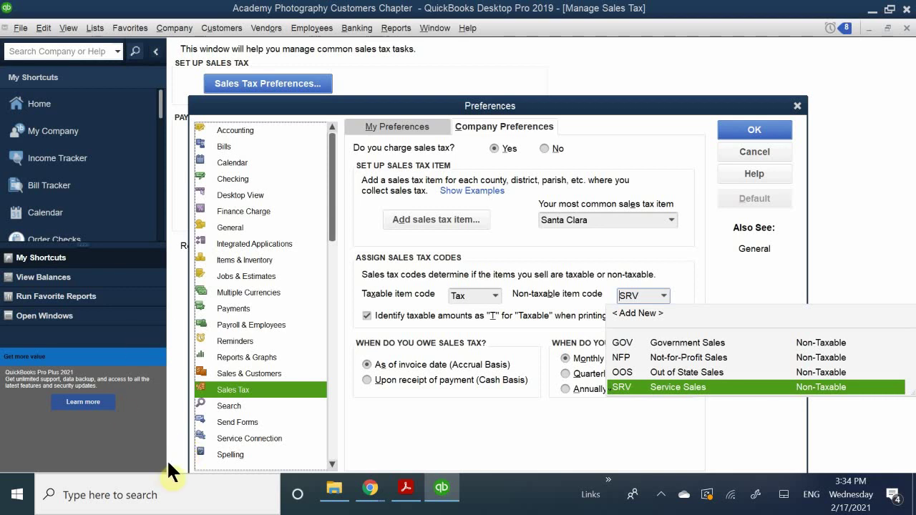
pyautogui.click(544, 404)
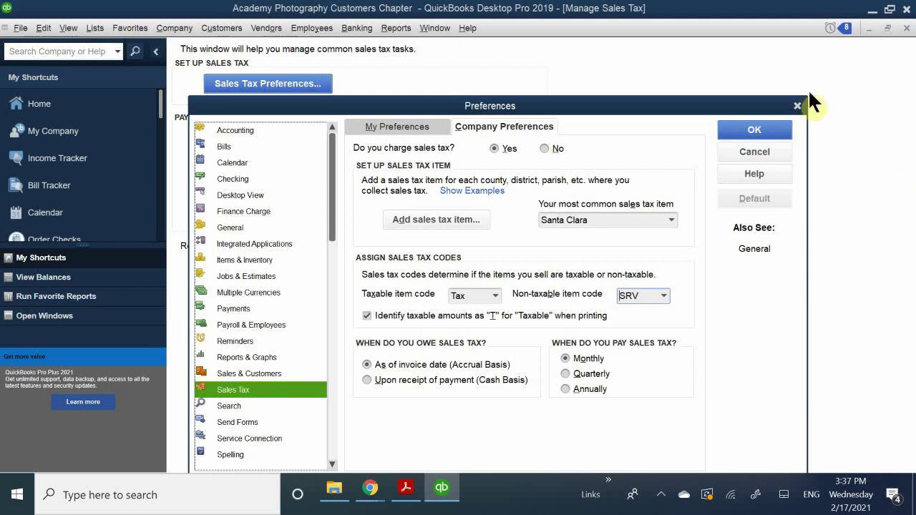
pyautogui.click(749, 129)
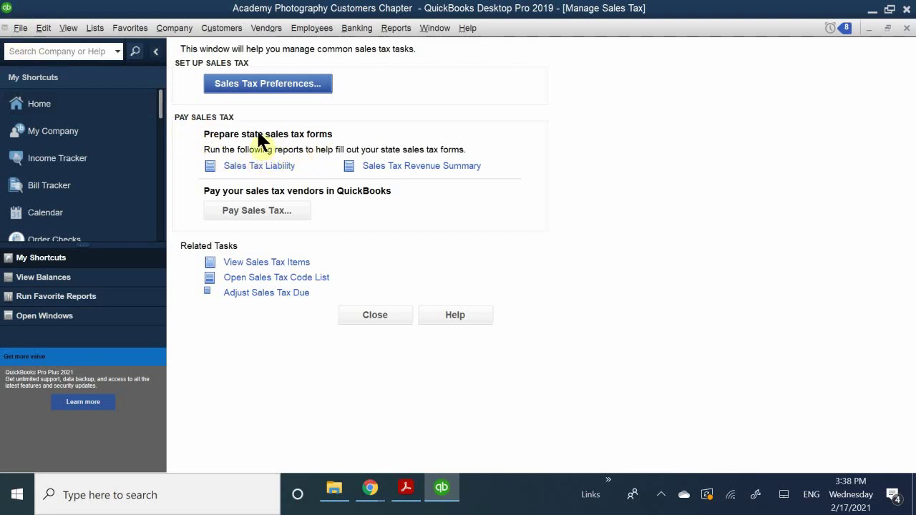
# View the Sales Tax Liability and Sales Tax Revenue Summary reports for last month, closing each one after review
pyautogui.click(269, 167)
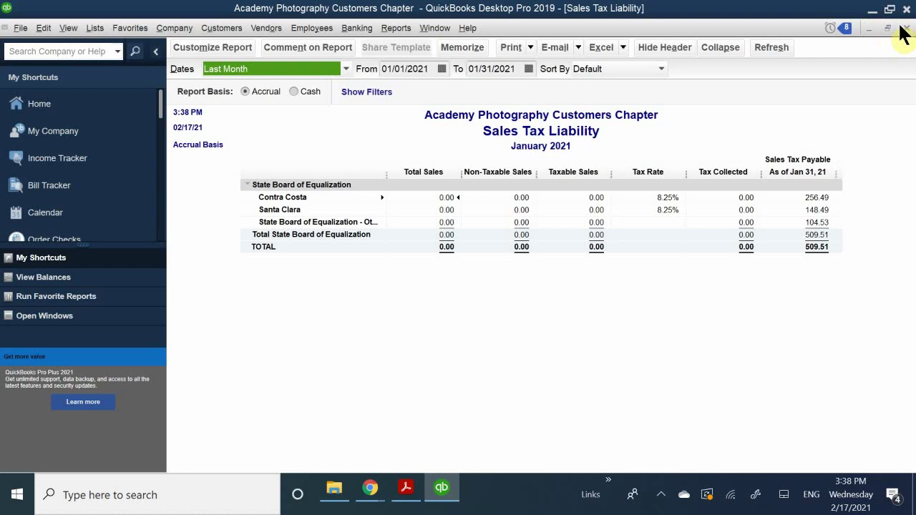
pyautogui.click(905, 29)
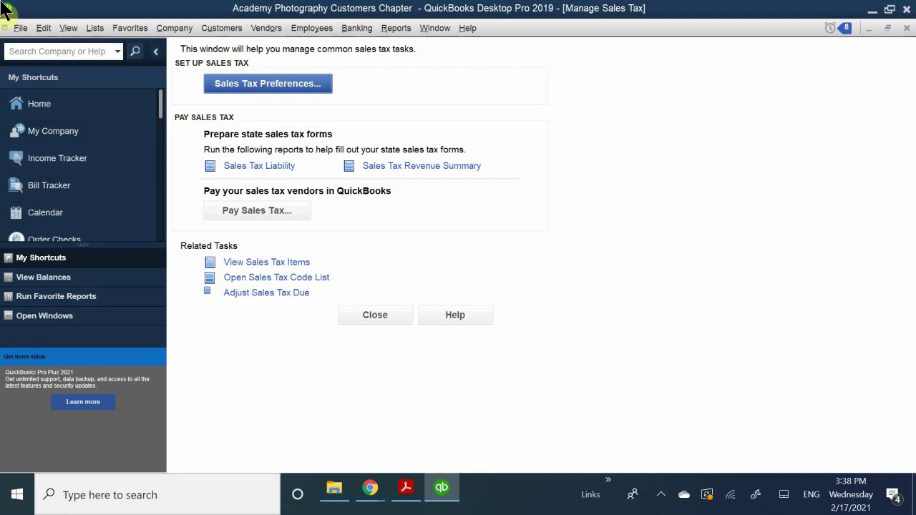
pyautogui.click(392, 166)
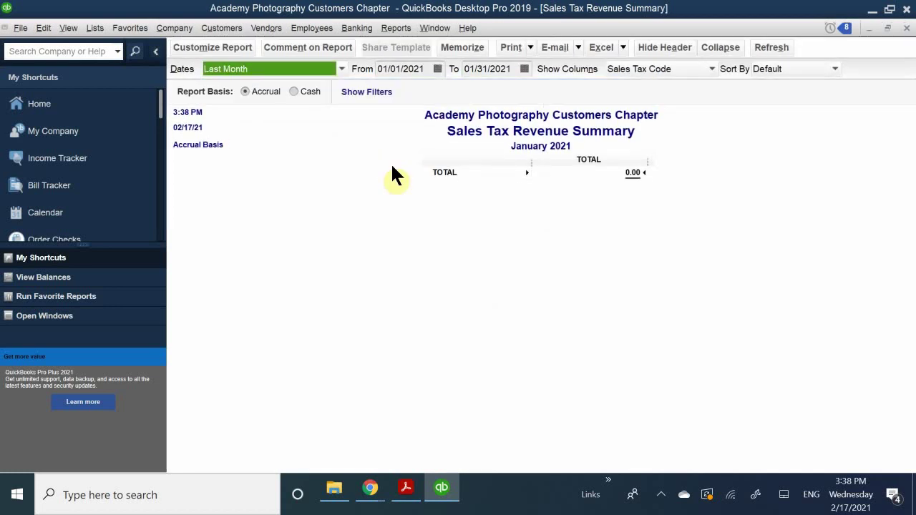
pyautogui.click(906, 28)
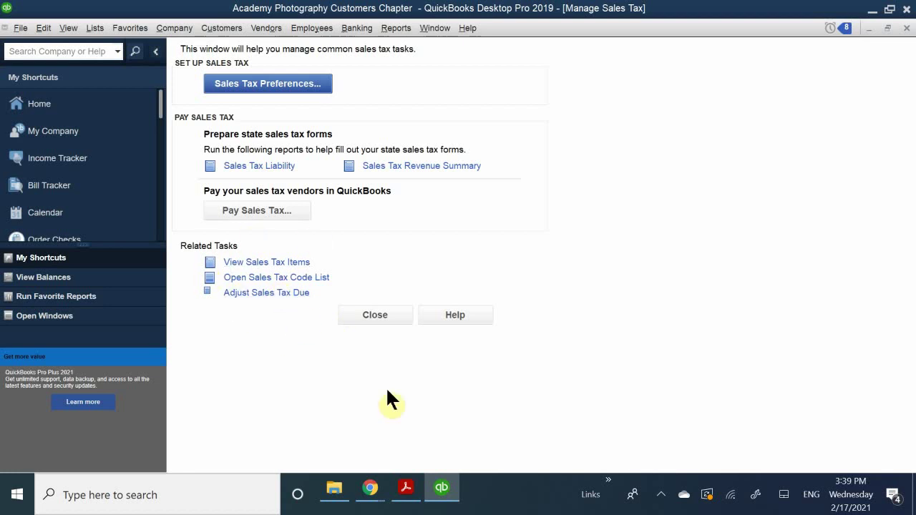
# Pay the Santa Clara, Contra Costa and unnamed State Board of Equalization sales tax lines from the 10100 · Checking account
pyautogui.click(249, 210)
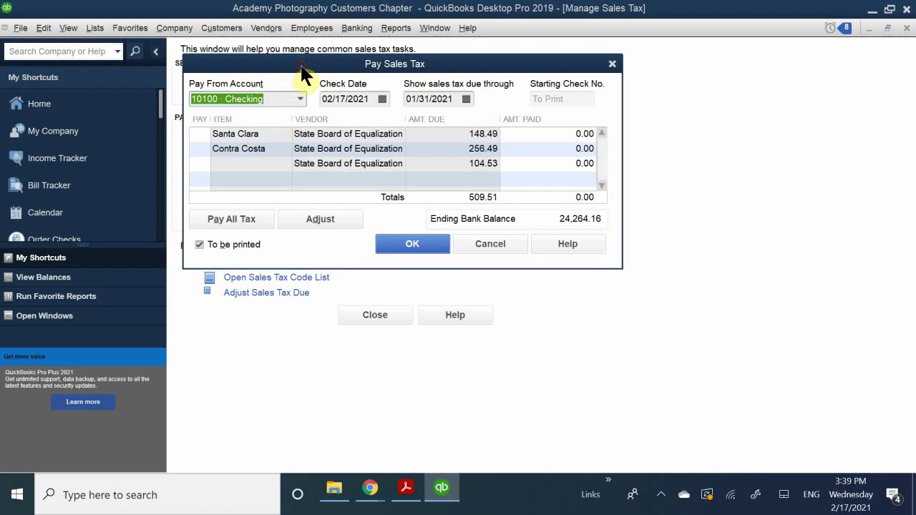
pyautogui.moveTo(301, 68); pyautogui.dragTo(340, 58)
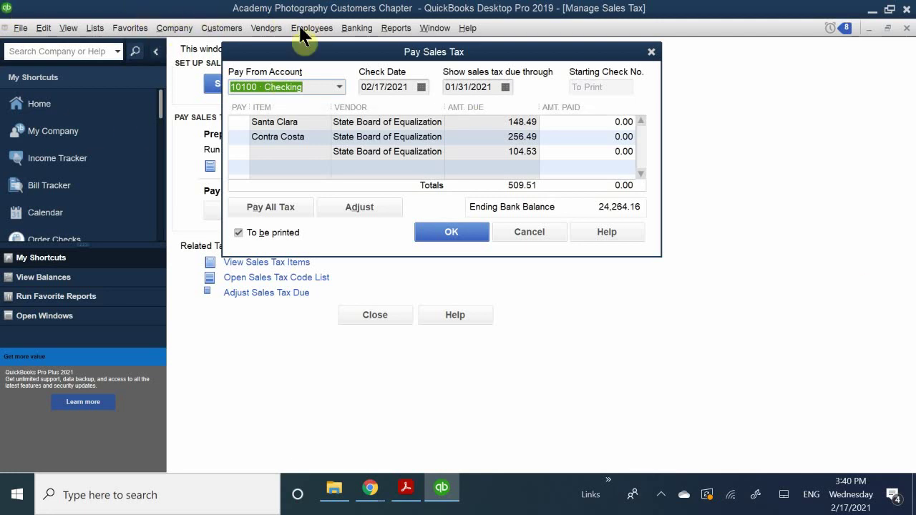
pyautogui.moveTo(379, 54); pyautogui.dragTo(369, 122)
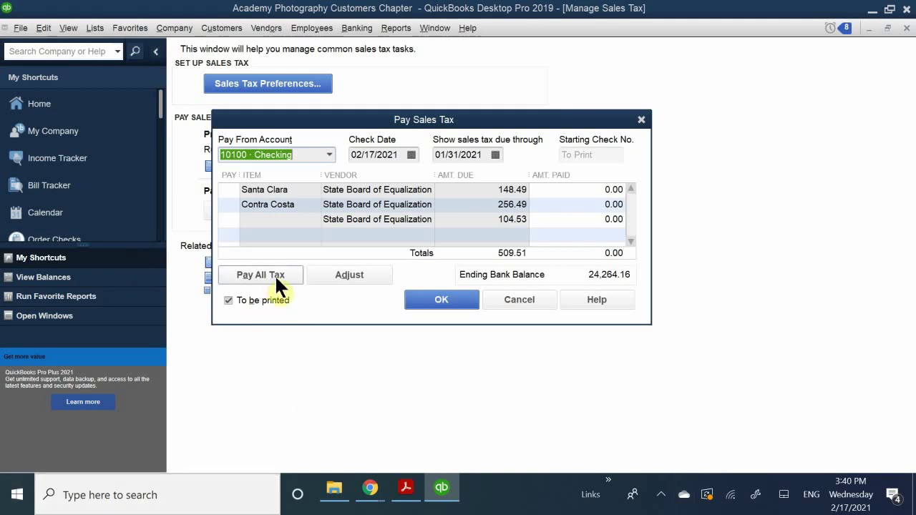
pyautogui.click(227, 190)
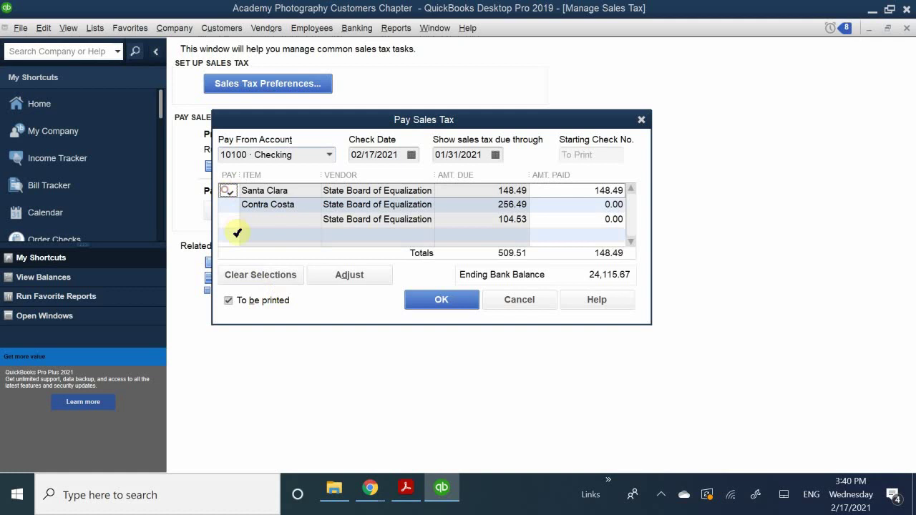
pyautogui.click(229, 204)
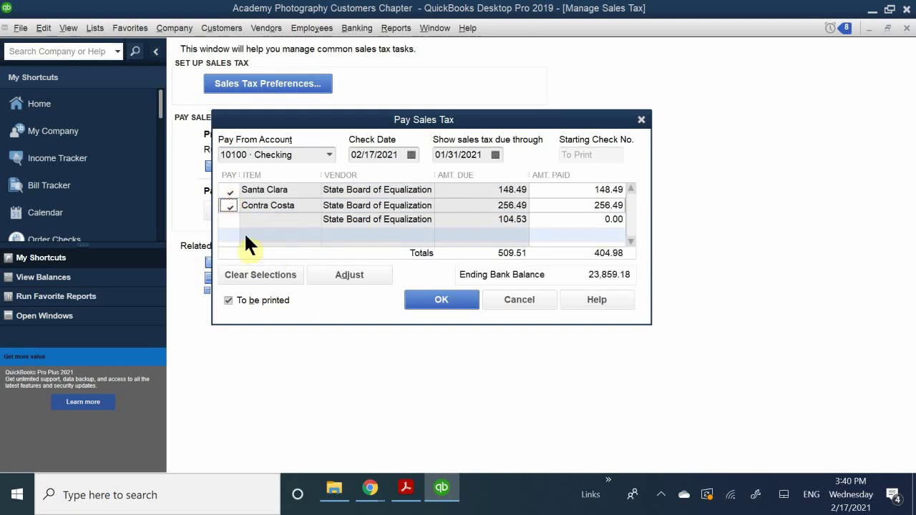
pyautogui.click(229, 218)
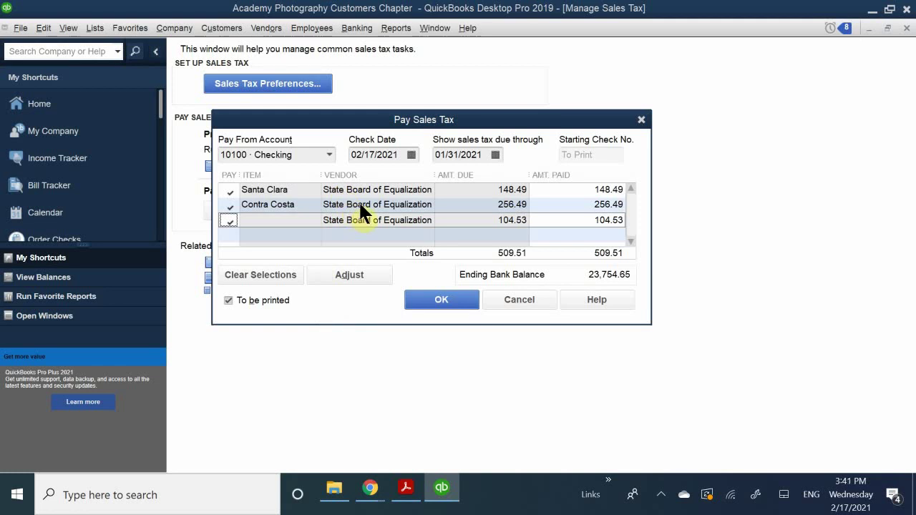
pyautogui.click(437, 300)
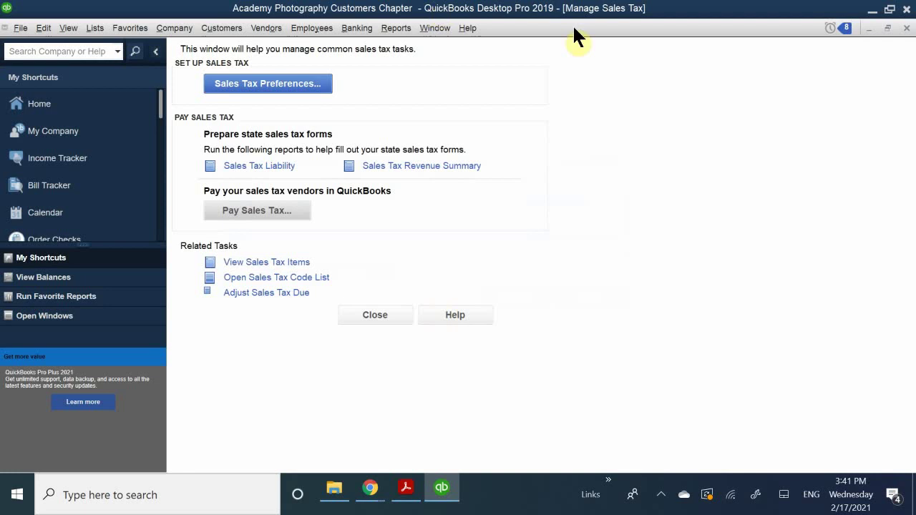
# Close Manage Sales Tax and examine the sales tax payment in the maximized 10100 · Checking register
pyautogui.click(887, 28)
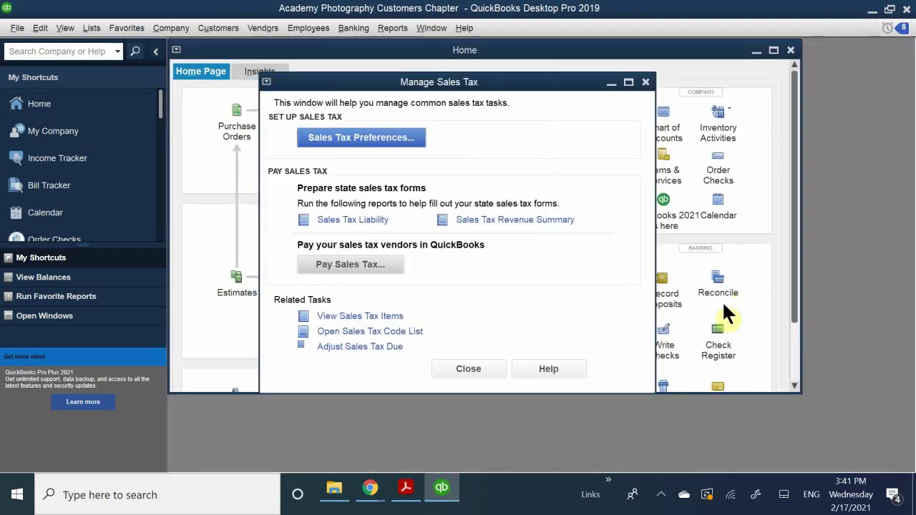
pyautogui.click(646, 82)
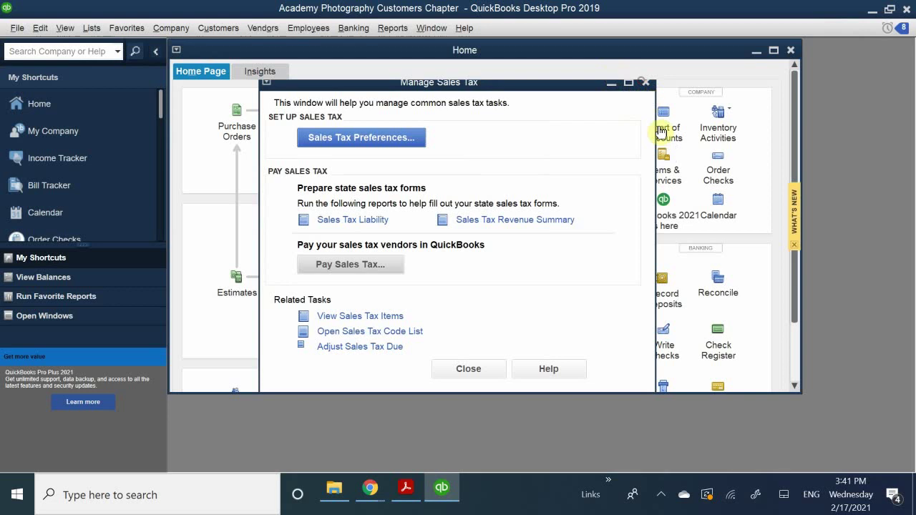
pyautogui.click(716, 331)
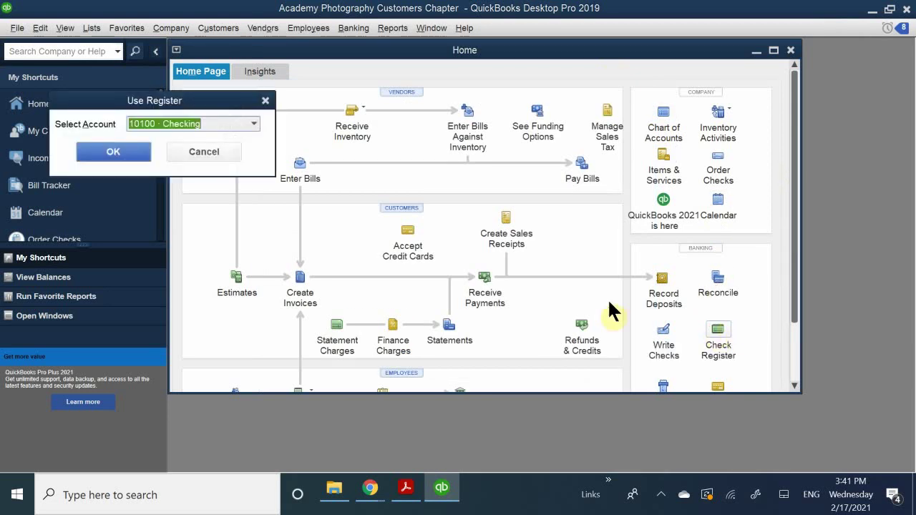
pyautogui.click(120, 153)
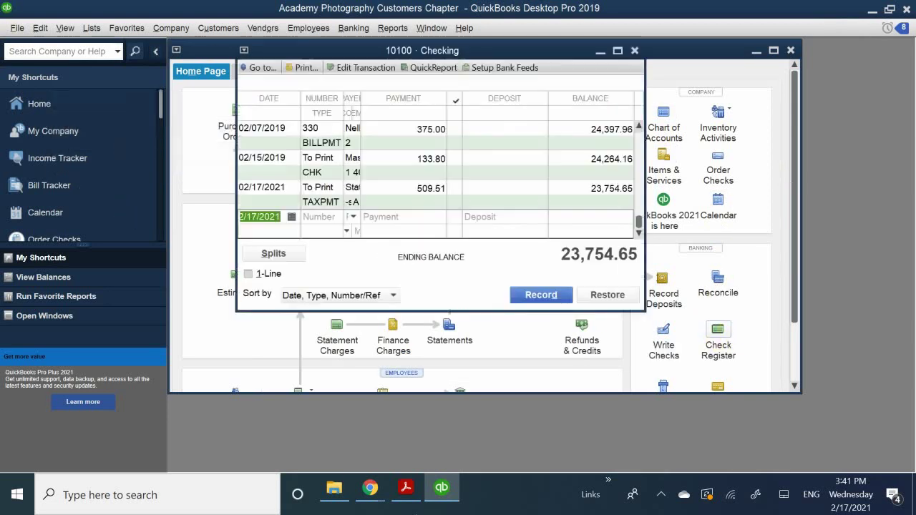
pyautogui.doubleClick(336, 50)
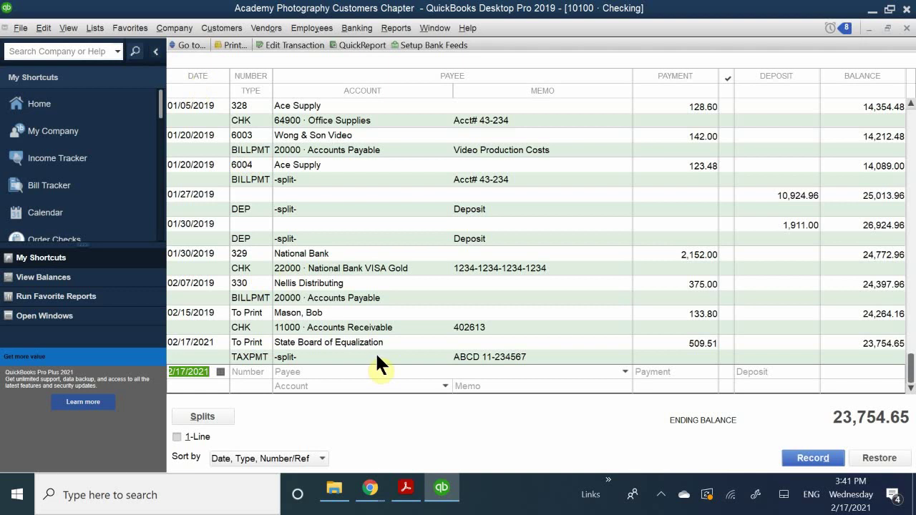
pyautogui.moveTo(419, 508)
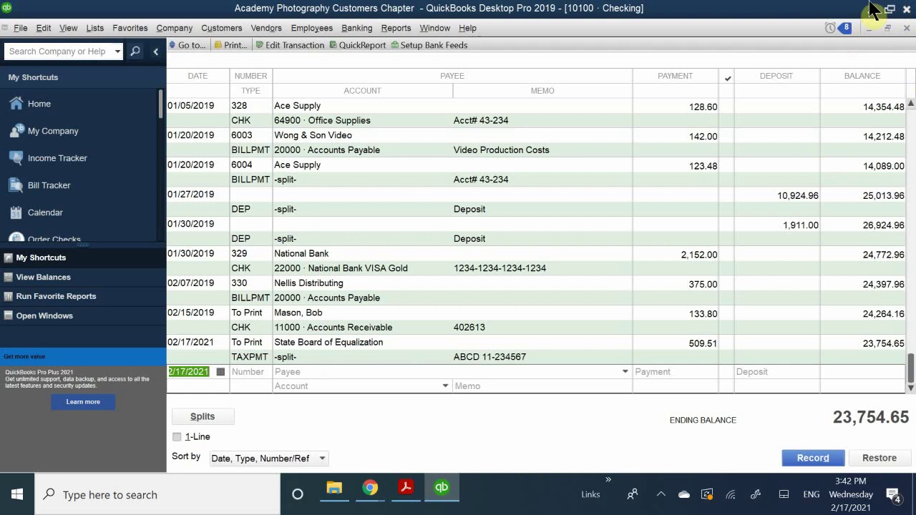
# Close the Checking register and read QB CH 3.pdf in Acrobat Reader from Setting up Sales Tax through the Customer Open Balance Report section
pyautogui.click(906, 28)
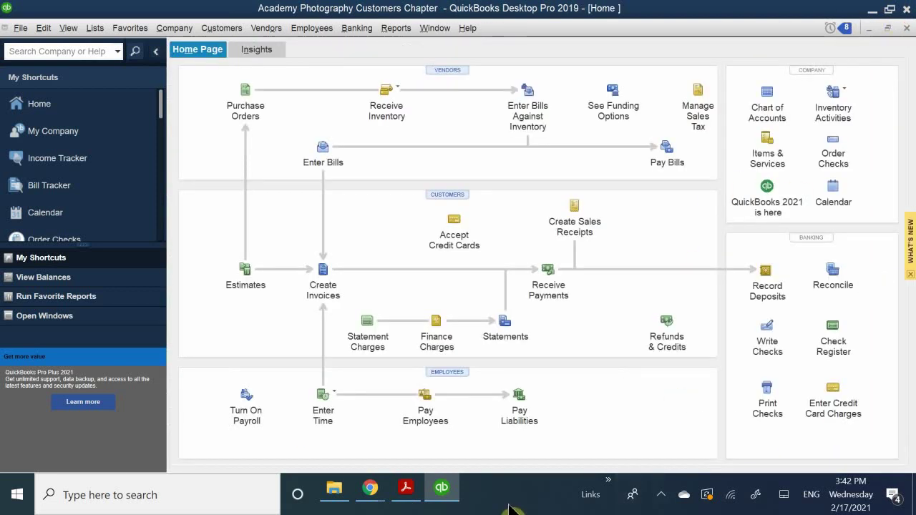
pyautogui.click(406, 488)
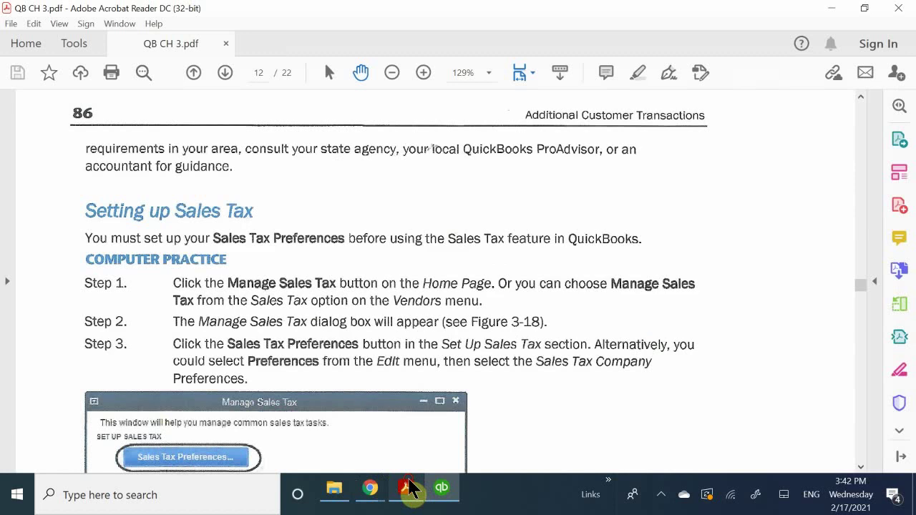
pyautogui.scroll(-10, 384, 229)
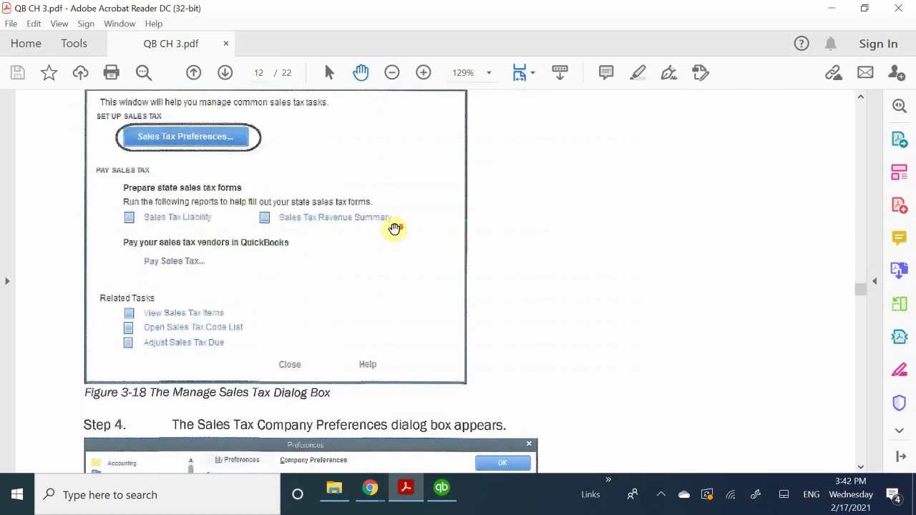
pyautogui.scroll(-10, 394, 228)
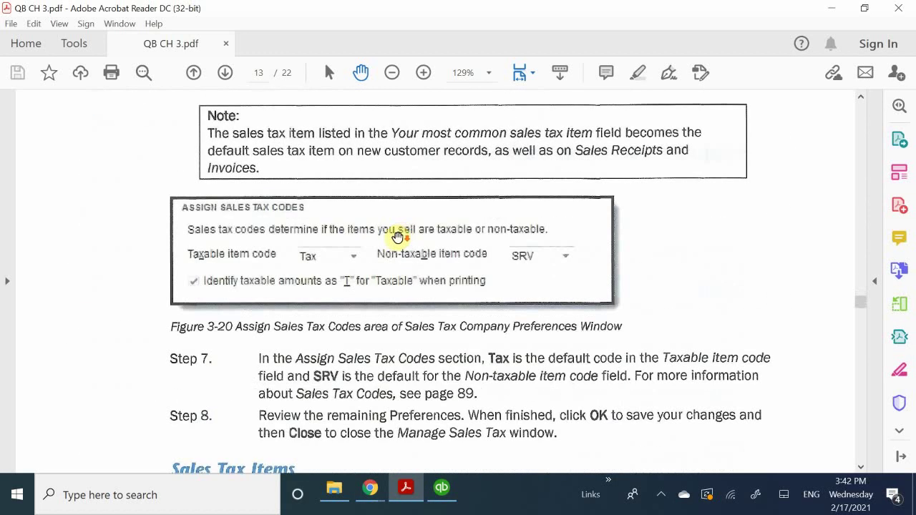
pyautogui.scroll(-2, 398, 236)
pyautogui.scroll(-6, 415, 219)
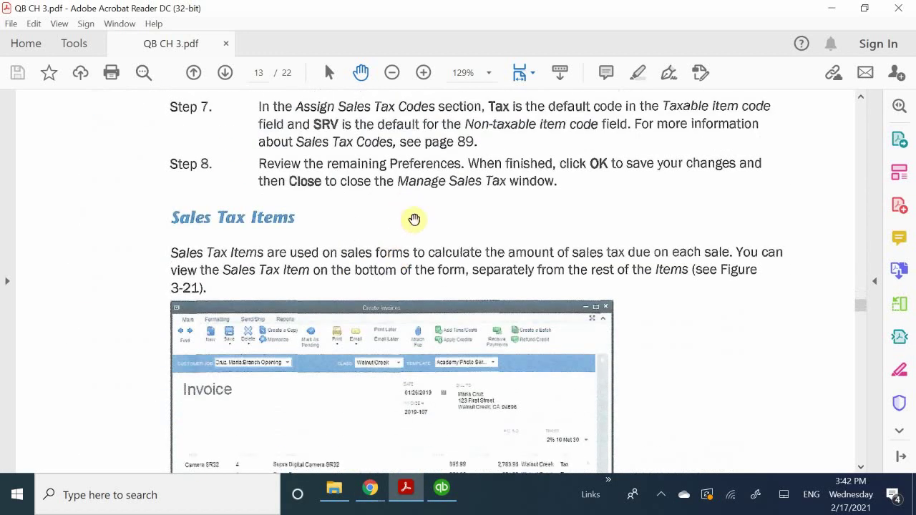
pyautogui.scroll(-3, 420, 222)
pyautogui.scroll(3, 420, 222)
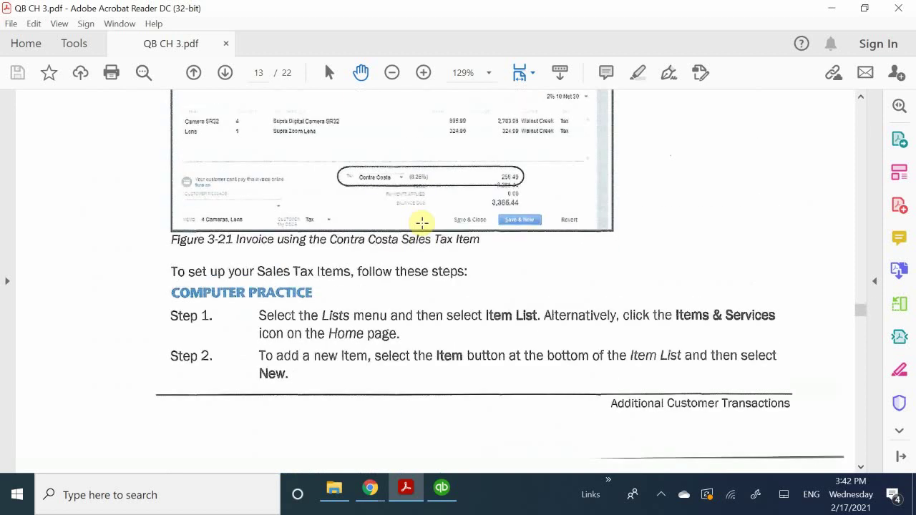
pyautogui.scroll(-10, 422, 222)
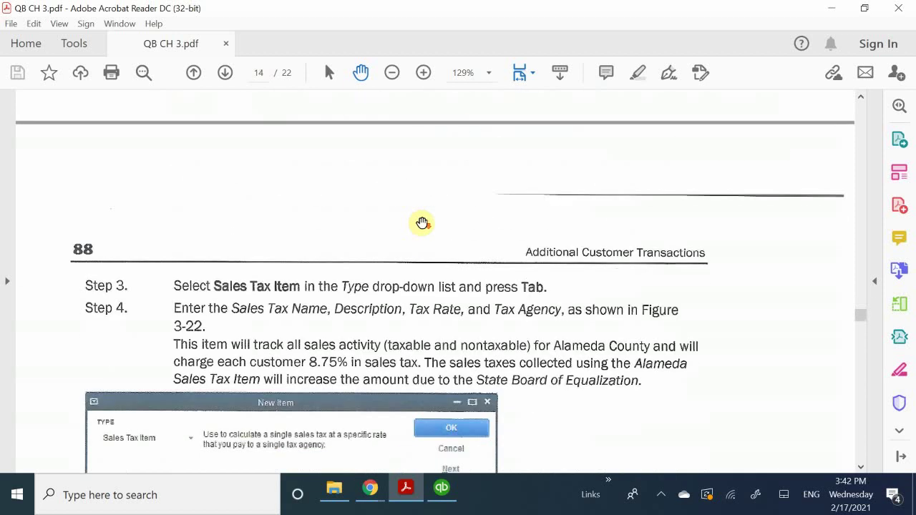
pyautogui.scroll(-15, 422, 222)
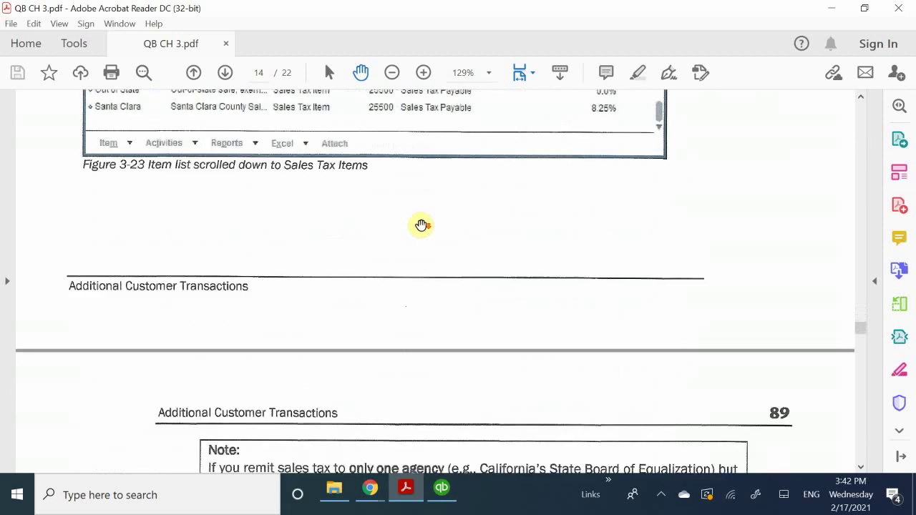
pyautogui.scroll(-15, 420, 225)
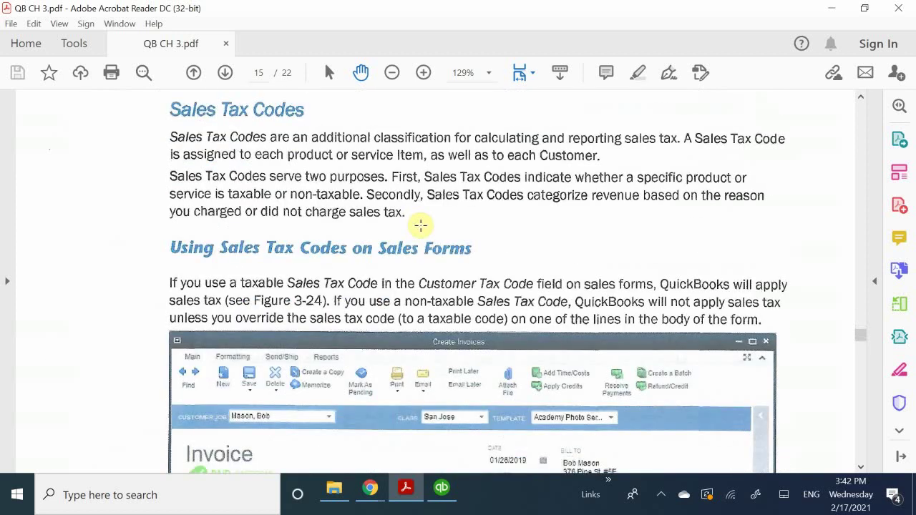
pyautogui.scroll(-15, 421, 226)
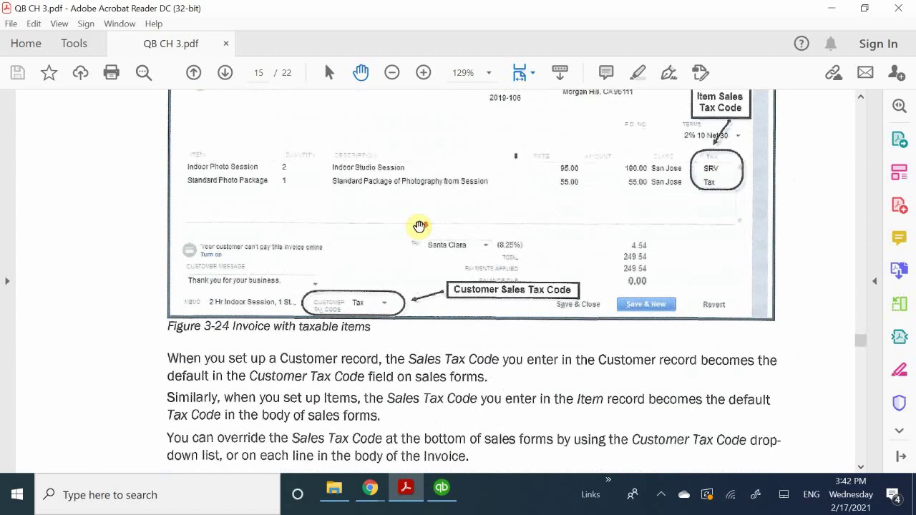
pyautogui.scroll(-6, 420, 227)
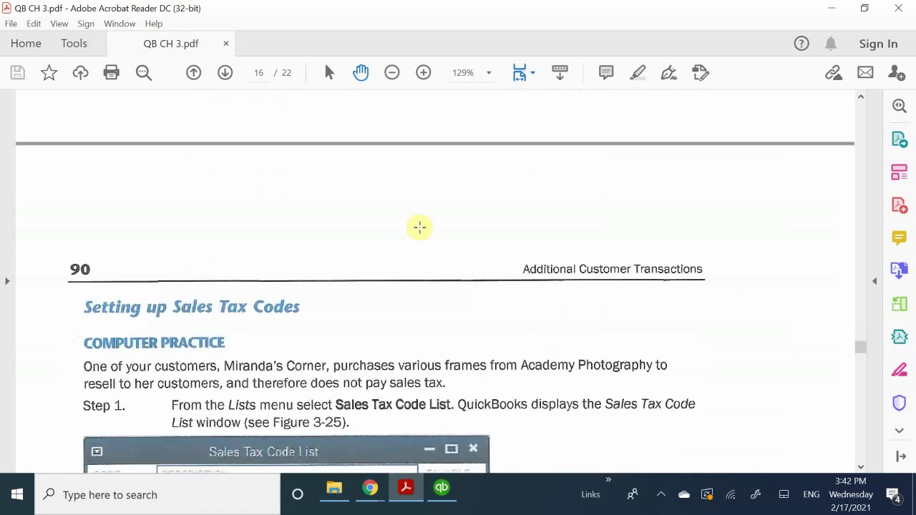
pyautogui.scroll(-10, 419, 228)
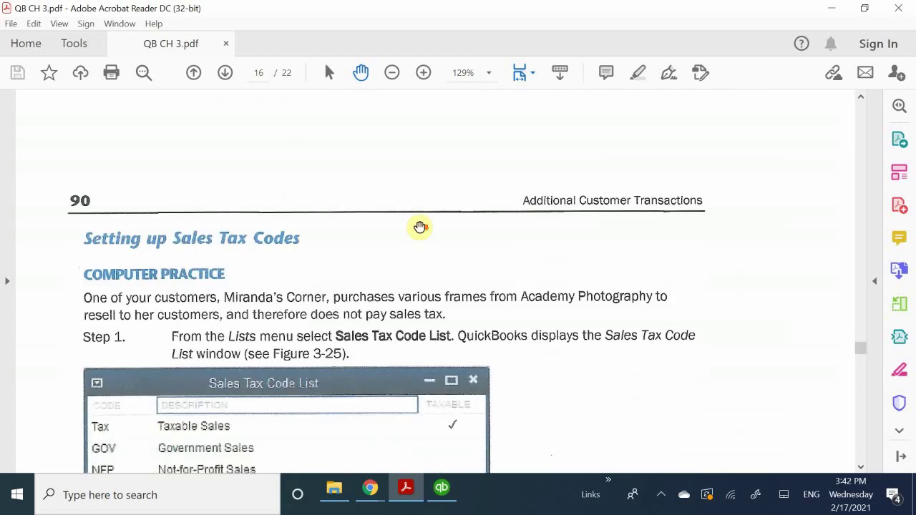
pyautogui.scroll(-4, 419, 229)
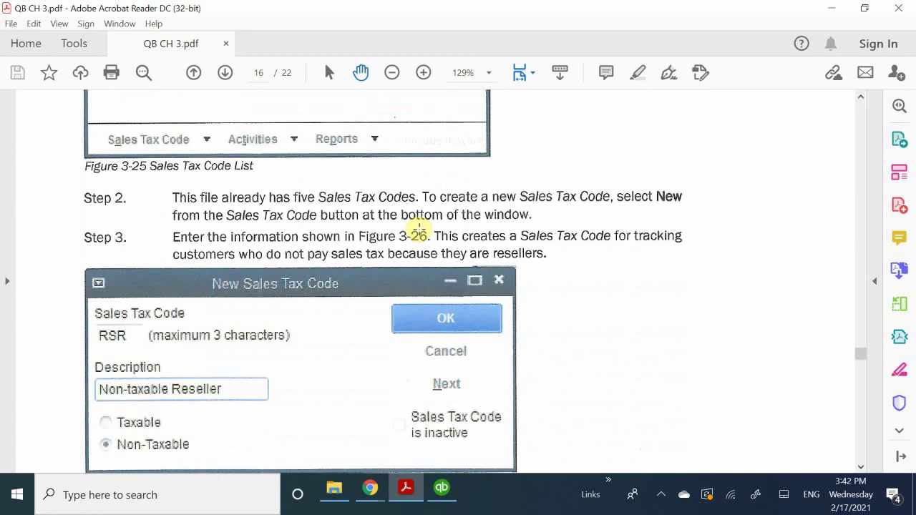
pyautogui.scroll(-20, 420, 228)
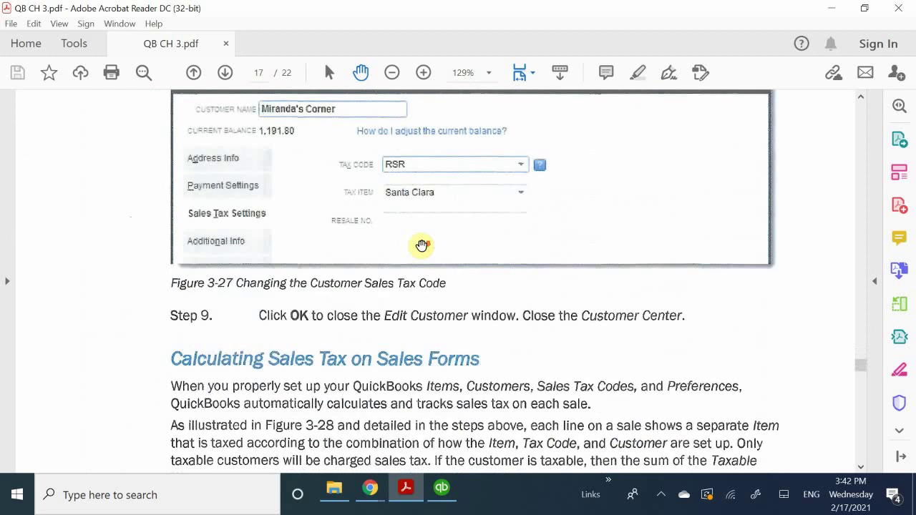
pyautogui.scroll(-9, 422, 245)
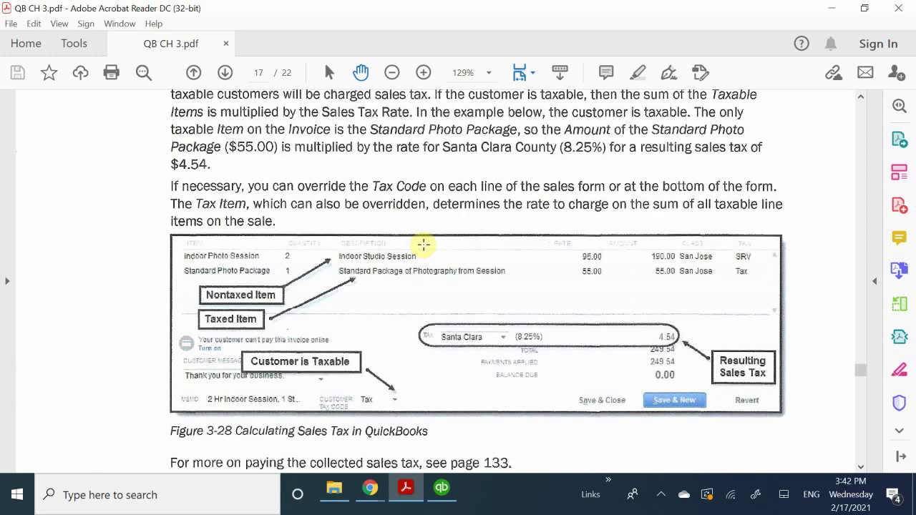
pyautogui.scroll(-6, 434, 215)
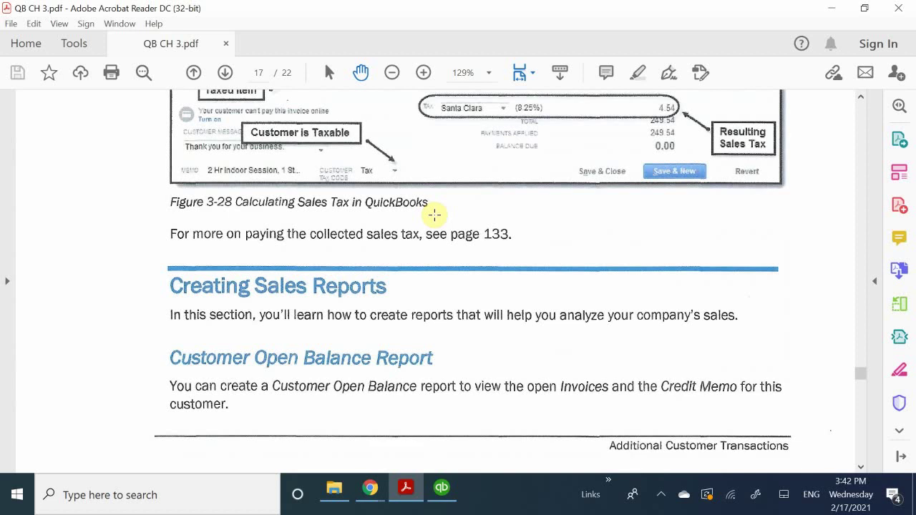
pyautogui.scroll(-3, 443, 203)
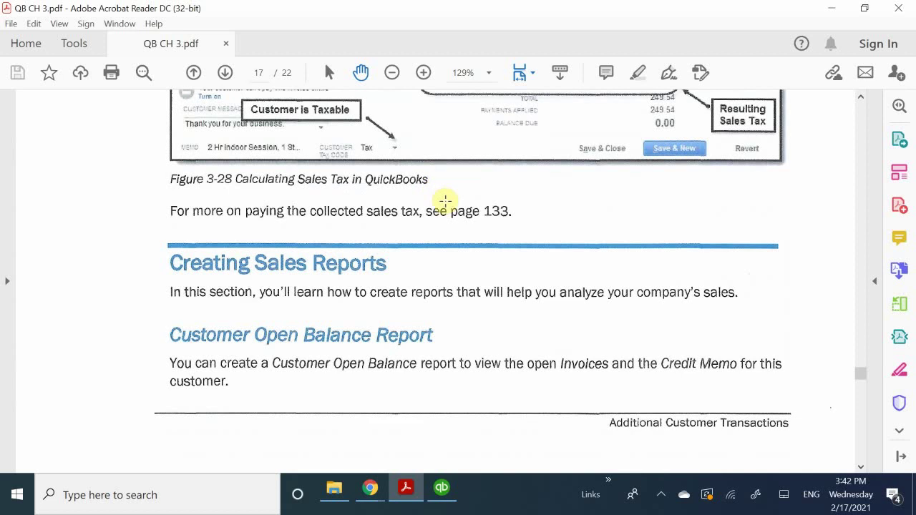
pyautogui.scroll(-12, 445, 201)
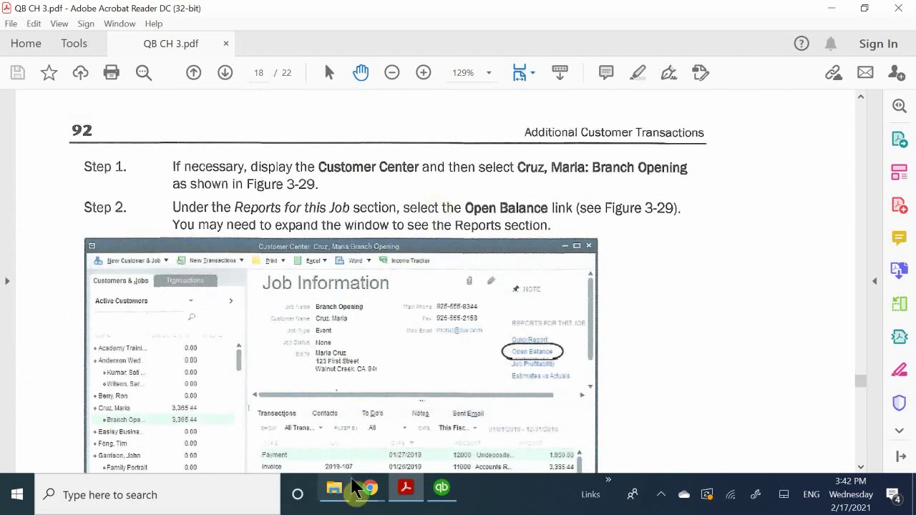
# Switch back to QuickBooks and run the Sales by Customer Summary report
pyautogui.moveTo(442, 487)
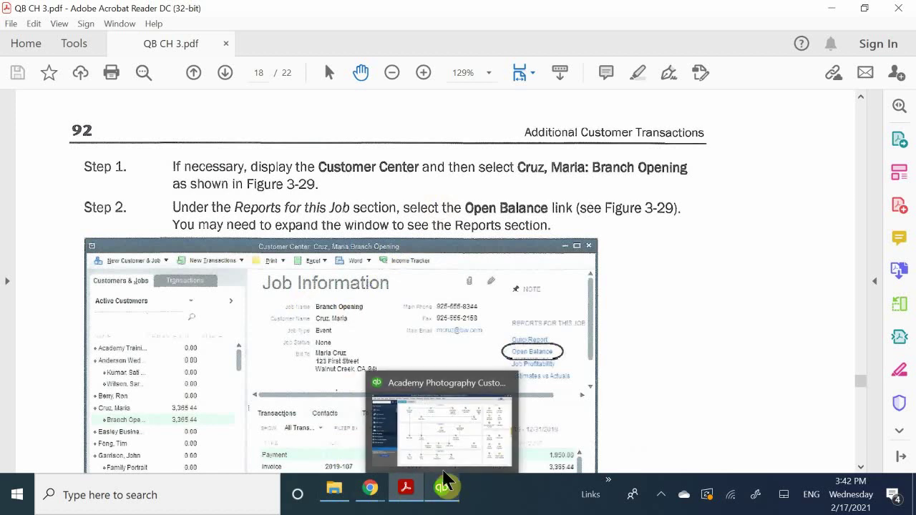
pyautogui.click(443, 432)
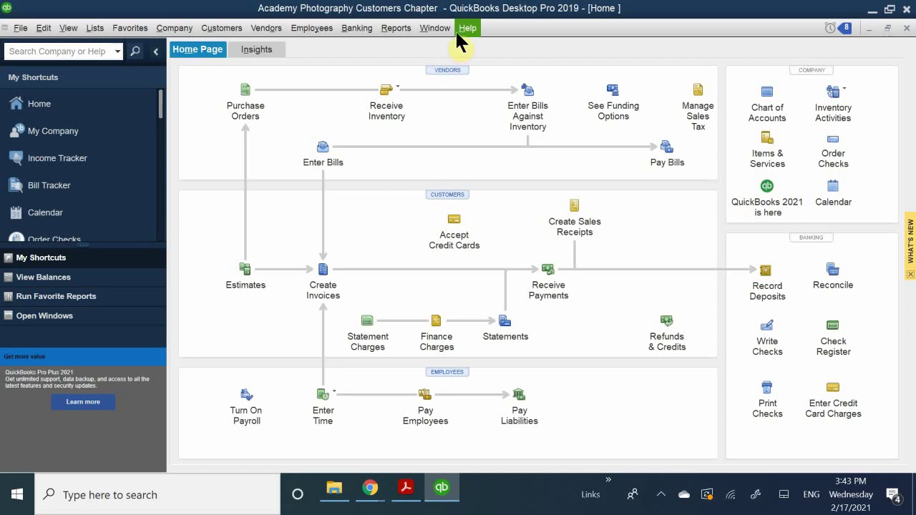
pyautogui.click(389, 27)
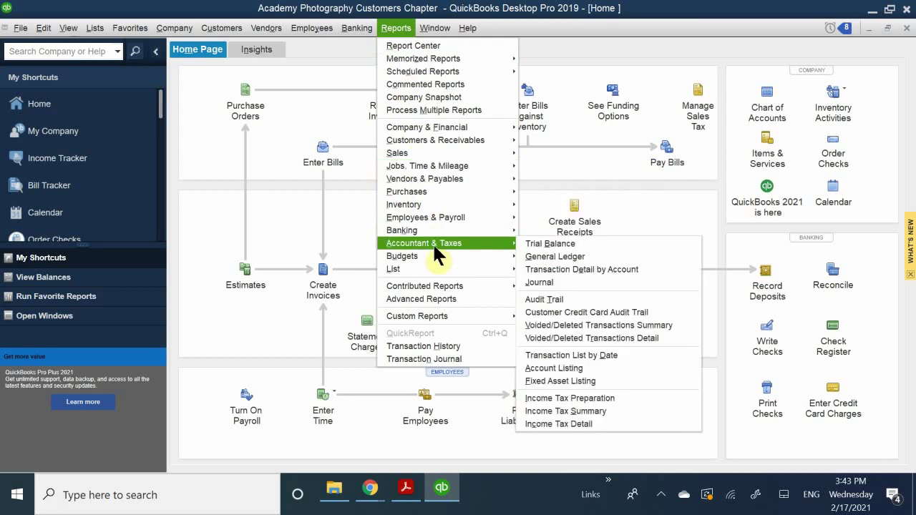
pyautogui.moveTo(460, 161)
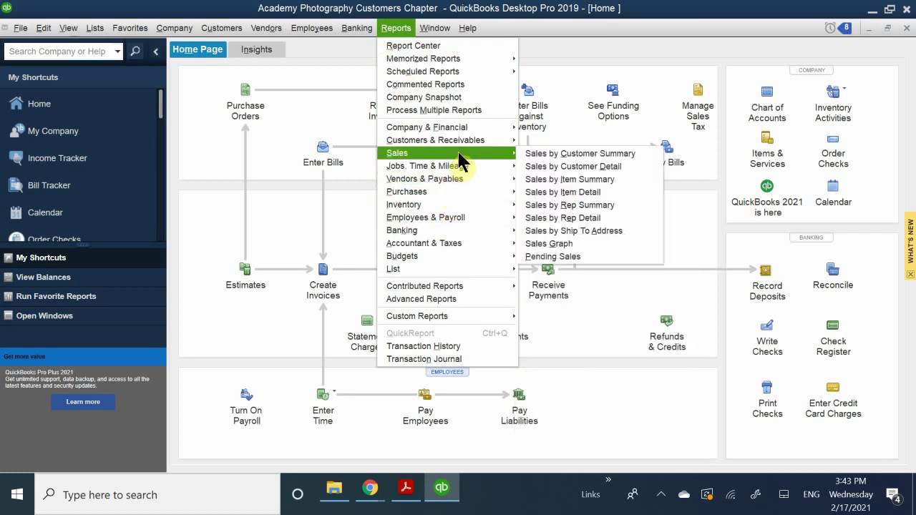
pyautogui.click(576, 155)
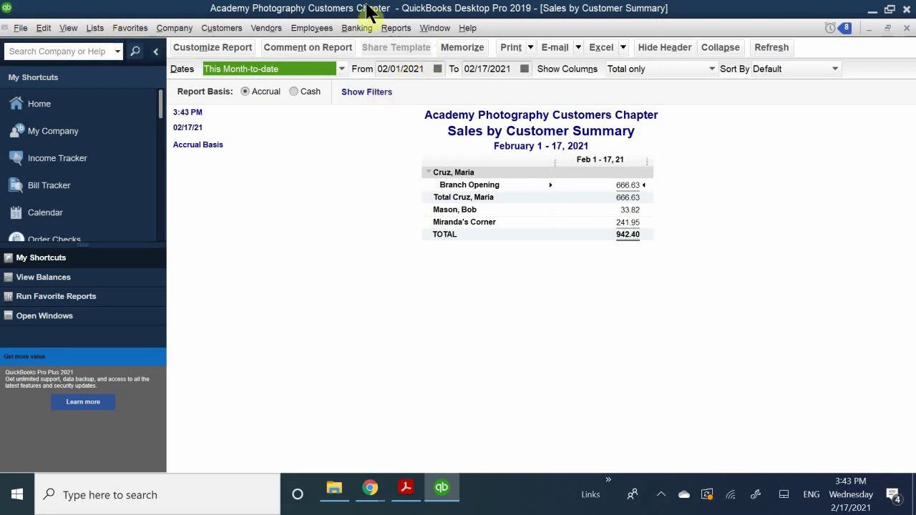
# Run the Sales by Customer Detail report, and view and close the finance charge invoice listed under the Branch Opening job
pyautogui.click(393, 29)
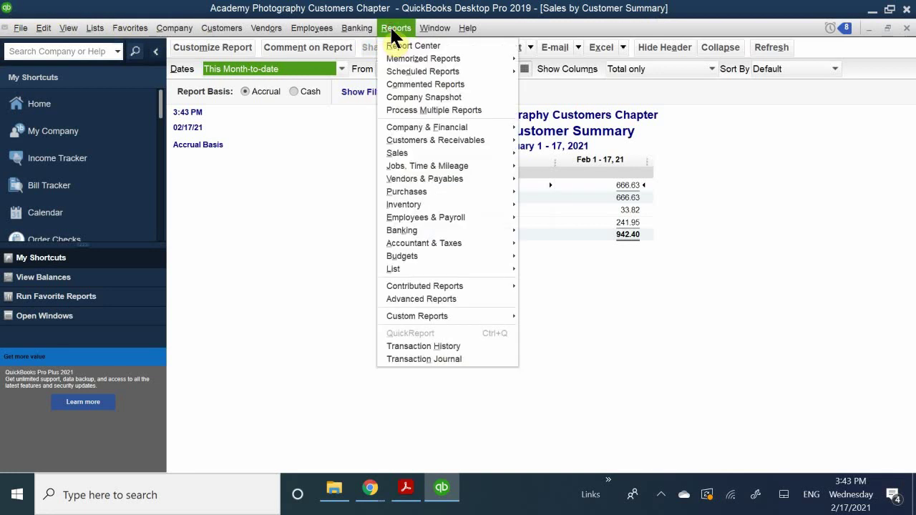
pyautogui.moveTo(486, 156)
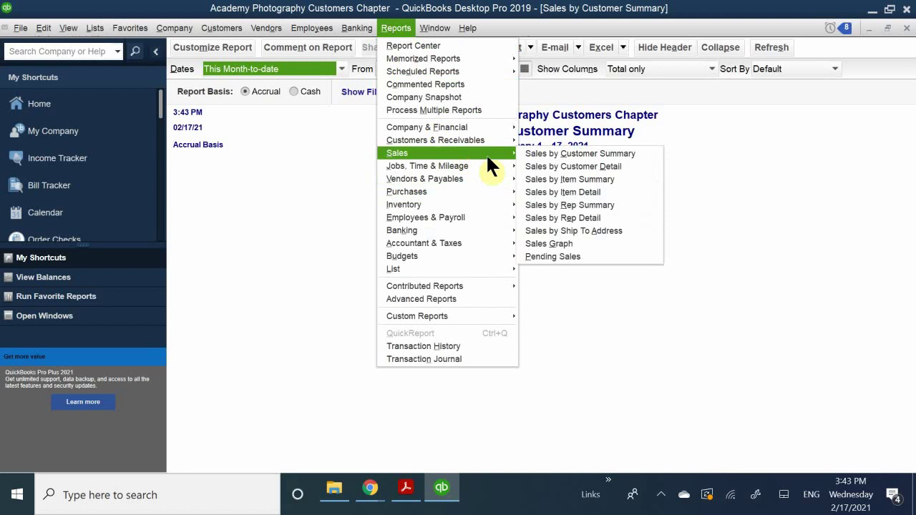
pyautogui.click(578, 166)
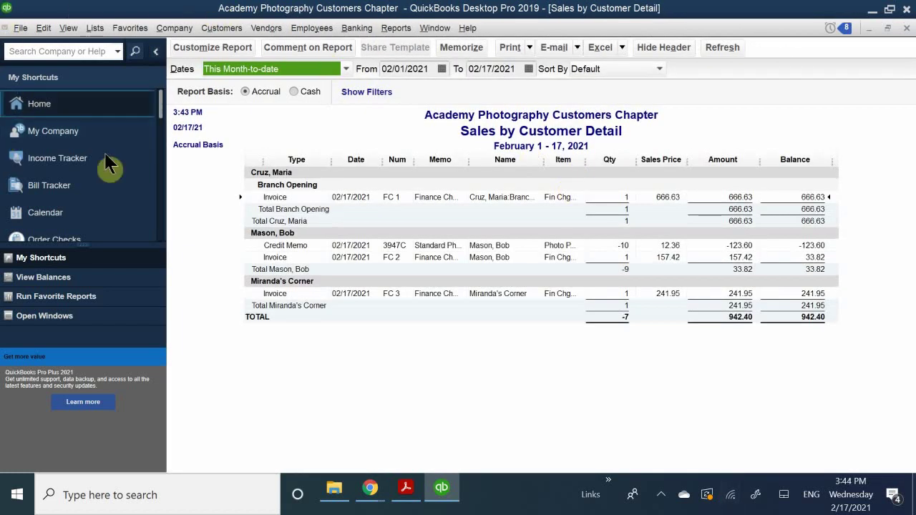
pyautogui.click(270, 200)
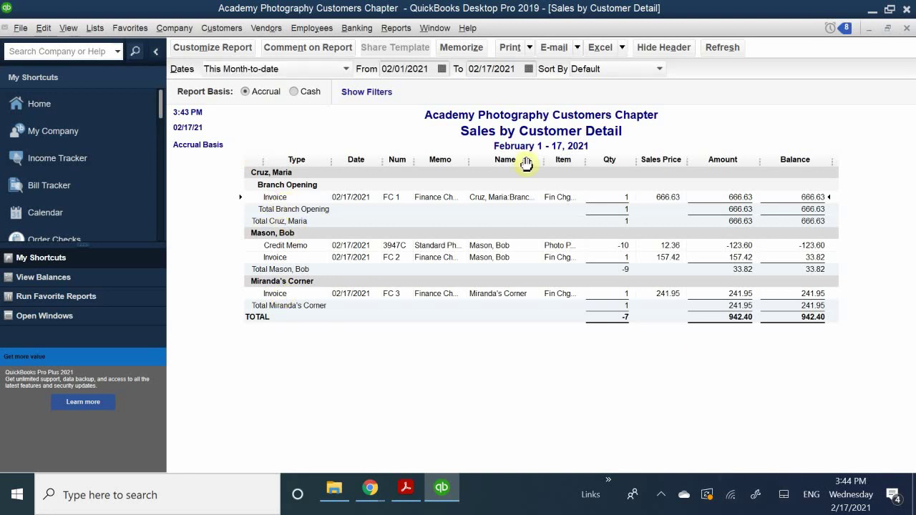
pyautogui.doubleClick(270, 200)
pyautogui.moveTo(372, 490)
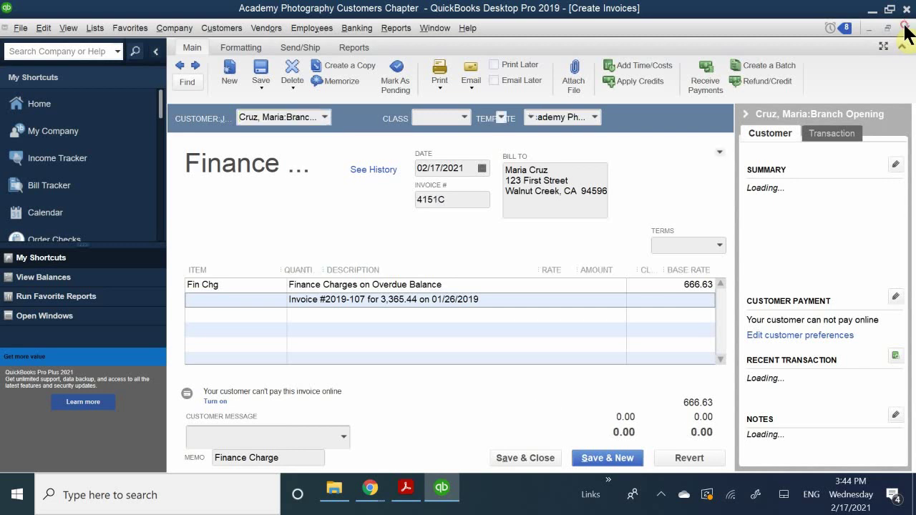
pyautogui.click(906, 28)
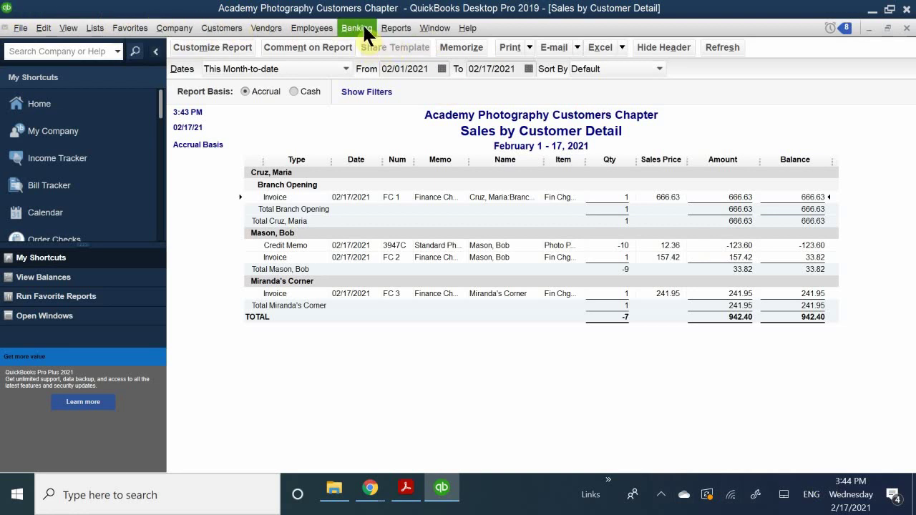
# Run the Sales by Item Summary and Sales by Item Detail reports
pyautogui.click(390, 28)
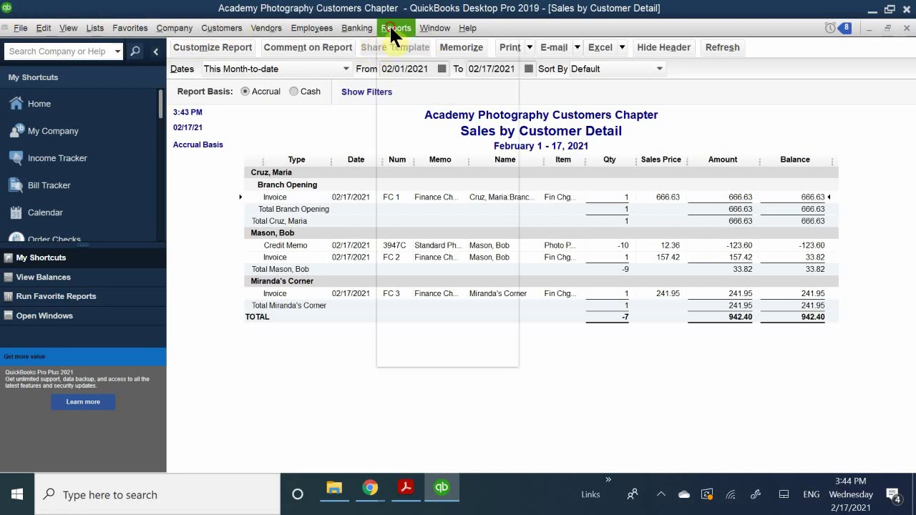
pyautogui.moveTo(438, 142)
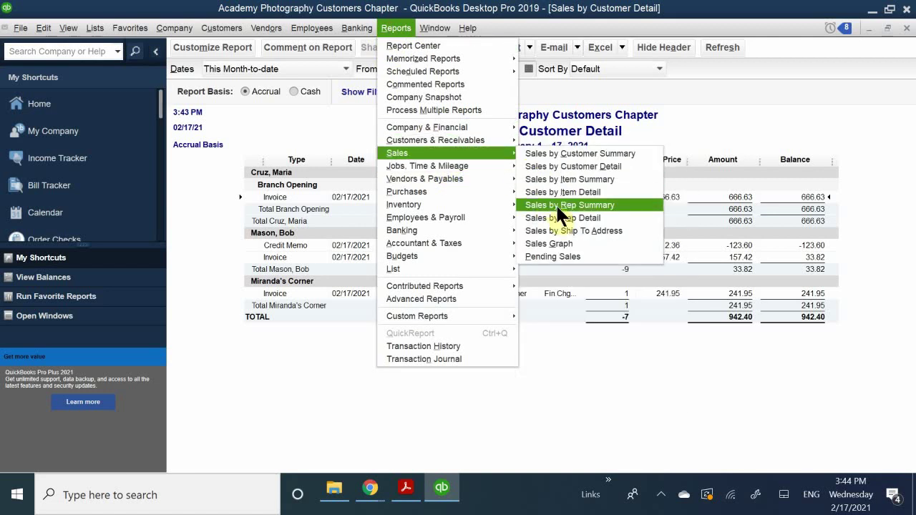
pyautogui.click(571, 178)
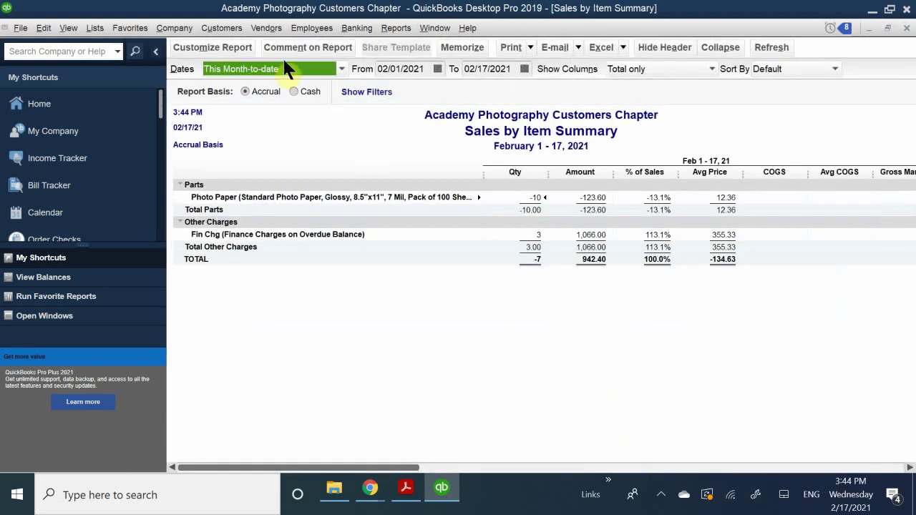
pyautogui.click(399, 26)
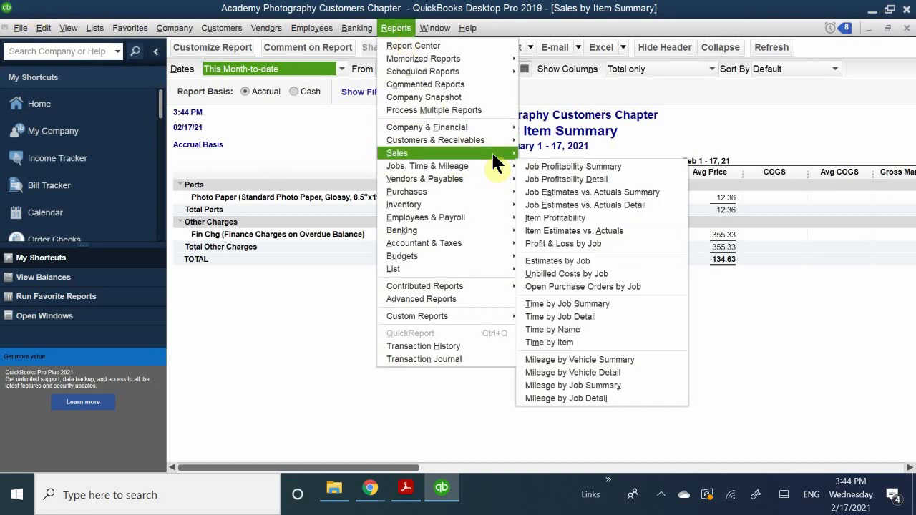
pyautogui.moveTo(490, 151)
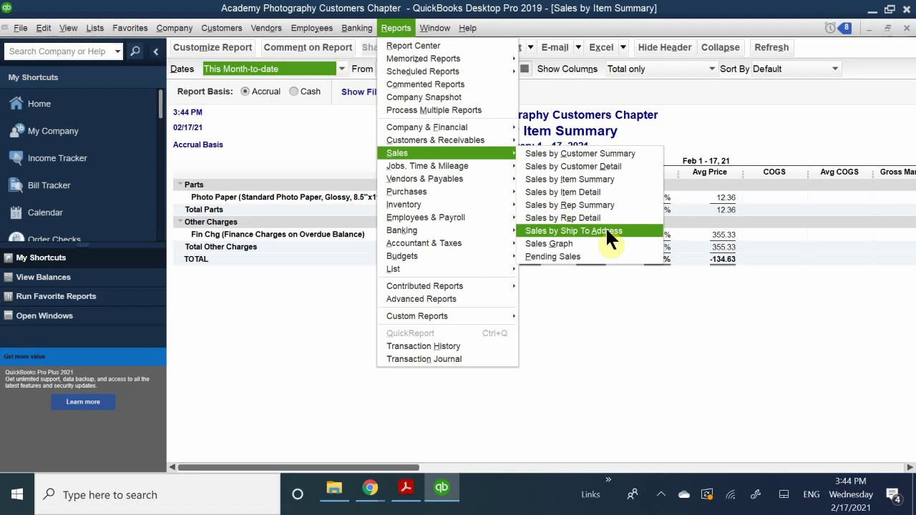
pyautogui.click(593, 192)
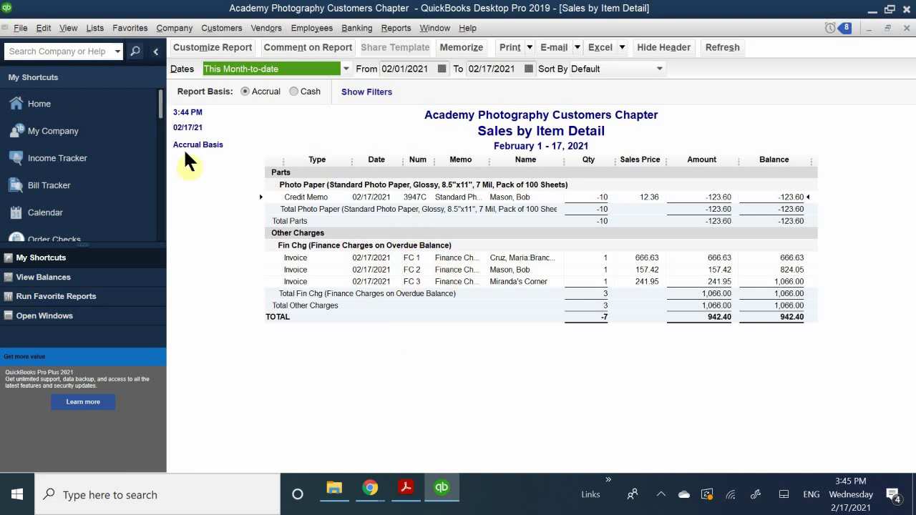
# Set the Sales by Item Detail report's date range to All and review the listed items from Inventory through Other Charges
pyautogui.click(239, 66)
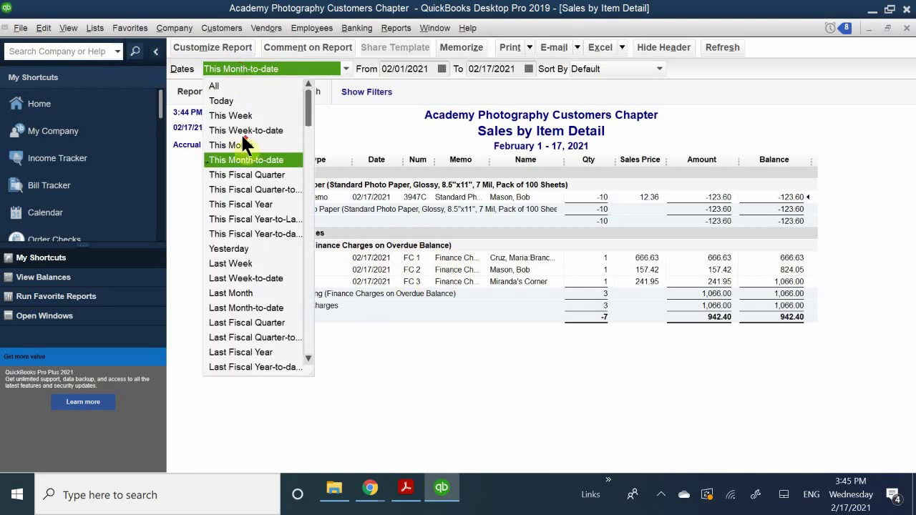
pyautogui.click(224, 84)
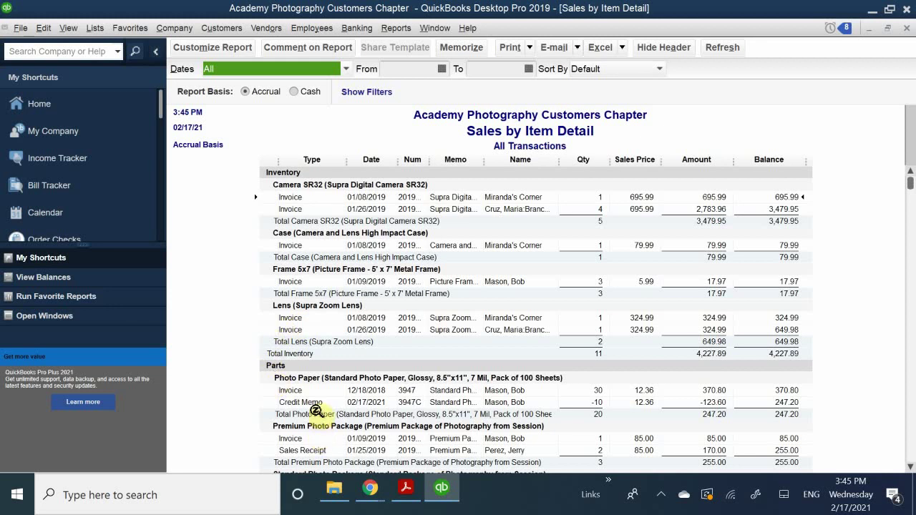
pyautogui.scroll(-1, 315, 386)
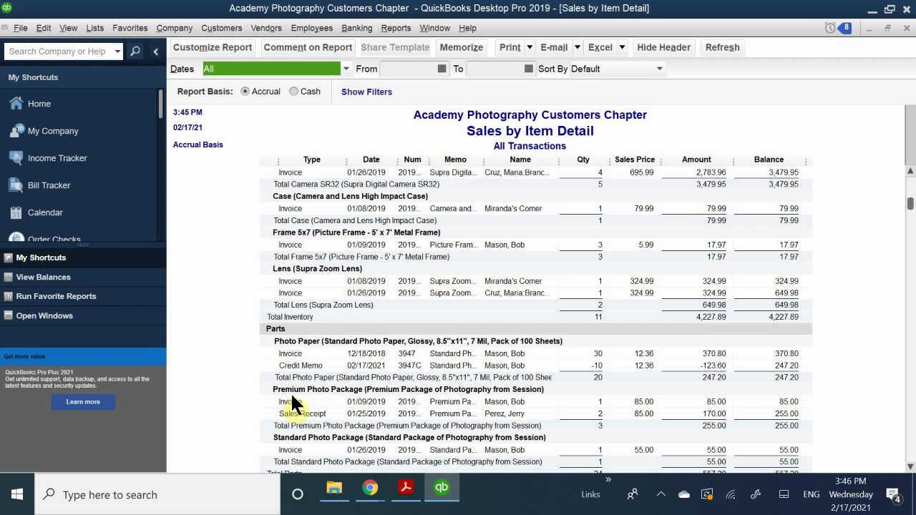
pyautogui.scroll(-6, 300, 387)
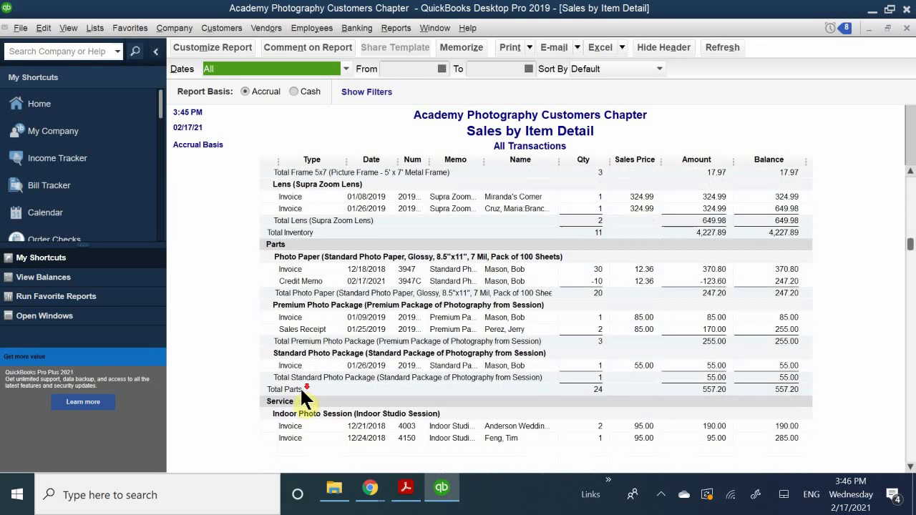
pyautogui.scroll(-7, 306, 392)
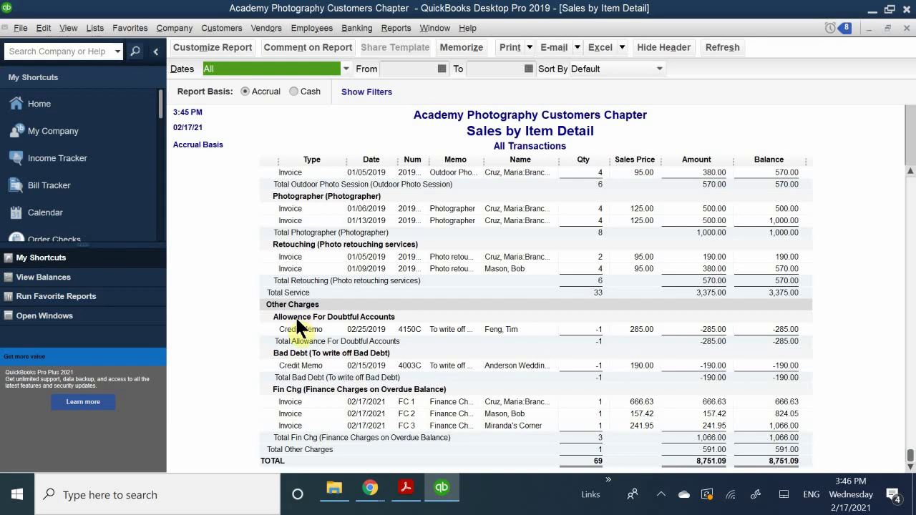
pyautogui.scroll(15, 294, 407)
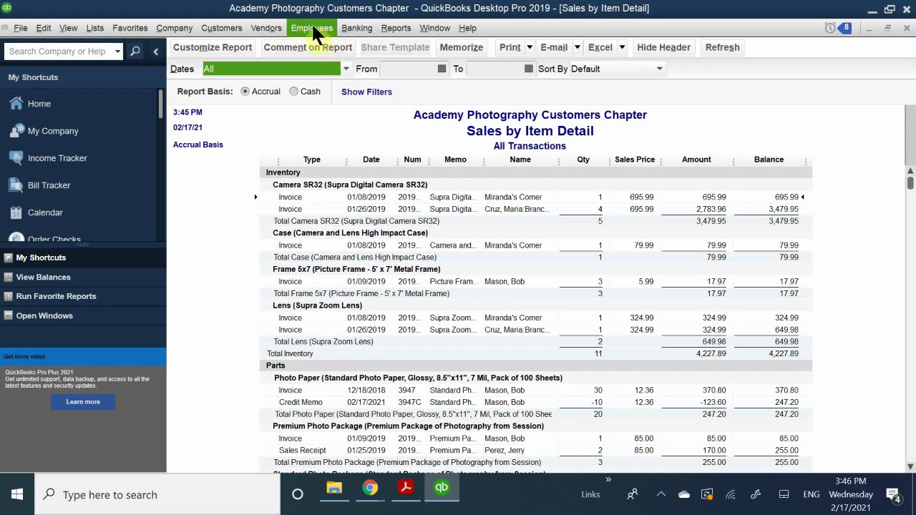
pyautogui.click(396, 29)
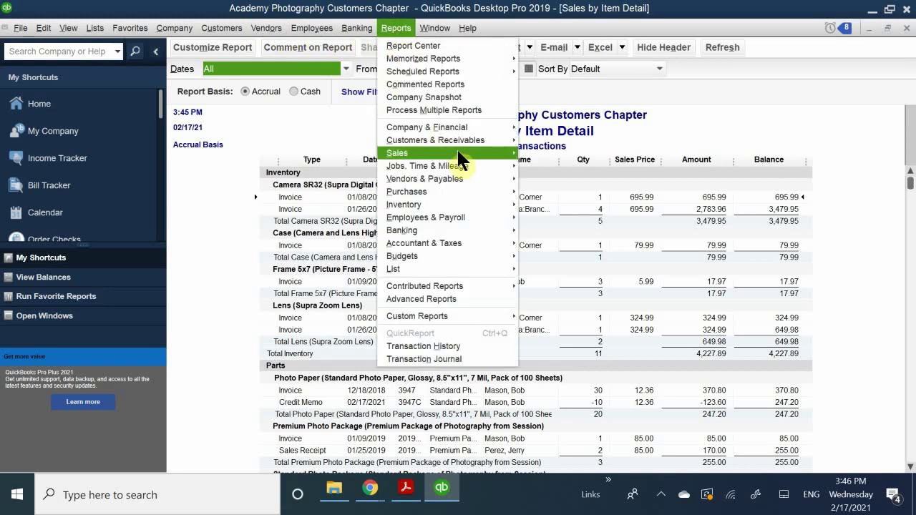
pyautogui.moveTo(458, 153)
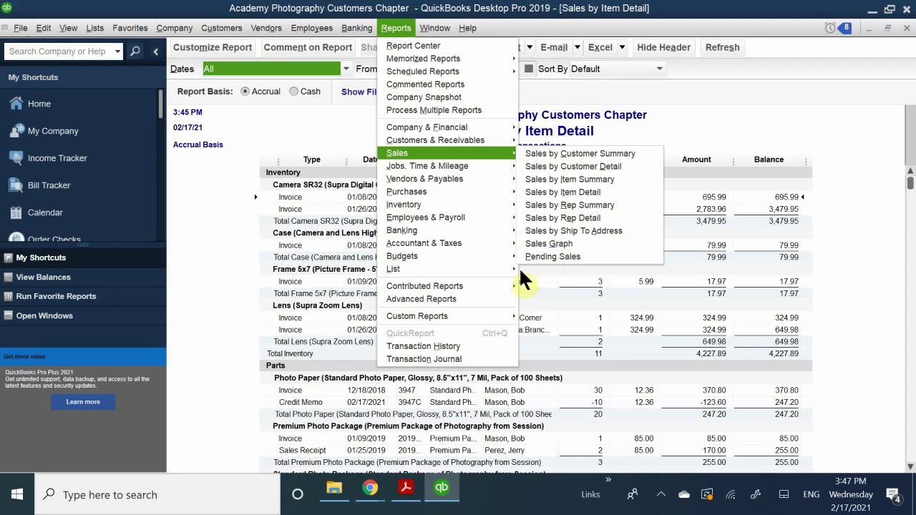
pyautogui.click(200, 216)
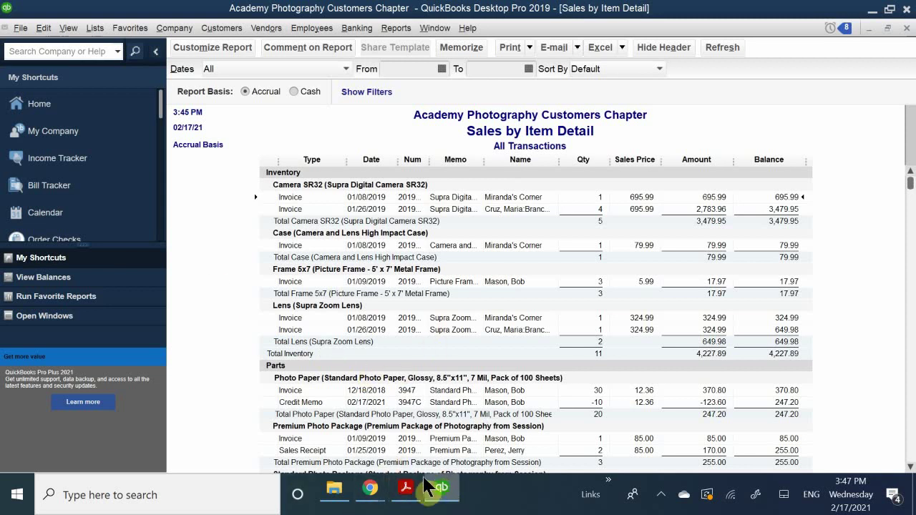
# Switch to QB CH 3.pdf in Acrobat Reader and look through the Sales by Item Report section up to the Review Questions
pyautogui.click(405, 492)
pyautogui.scroll(-20, 390, 415)
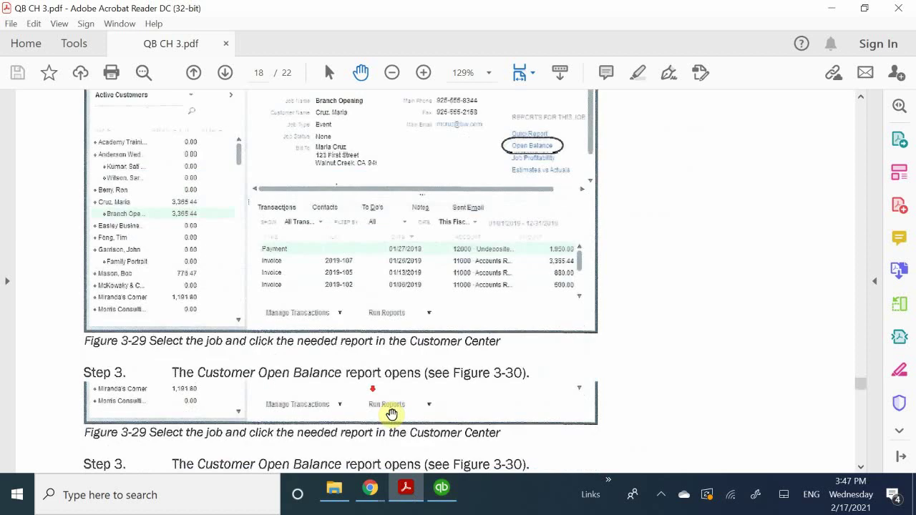
pyautogui.scroll(-15, 390, 417)
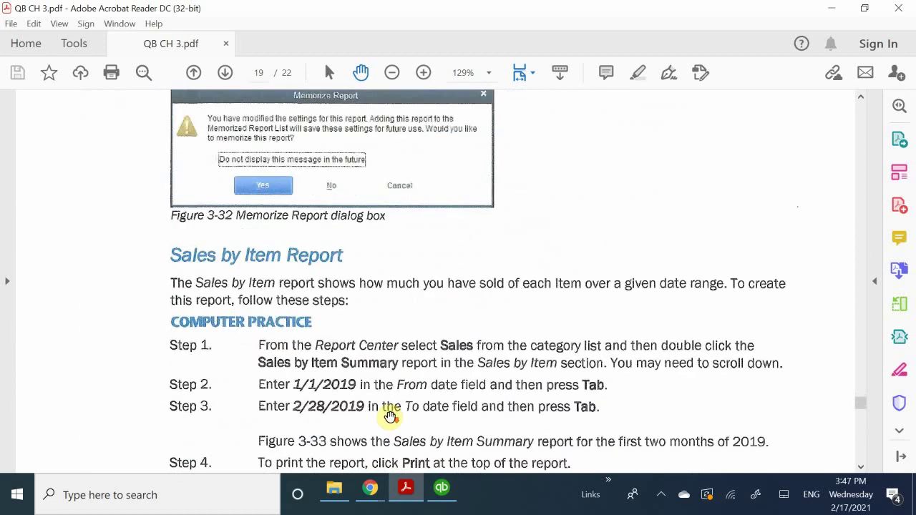
pyautogui.scroll(-5, 393, 415)
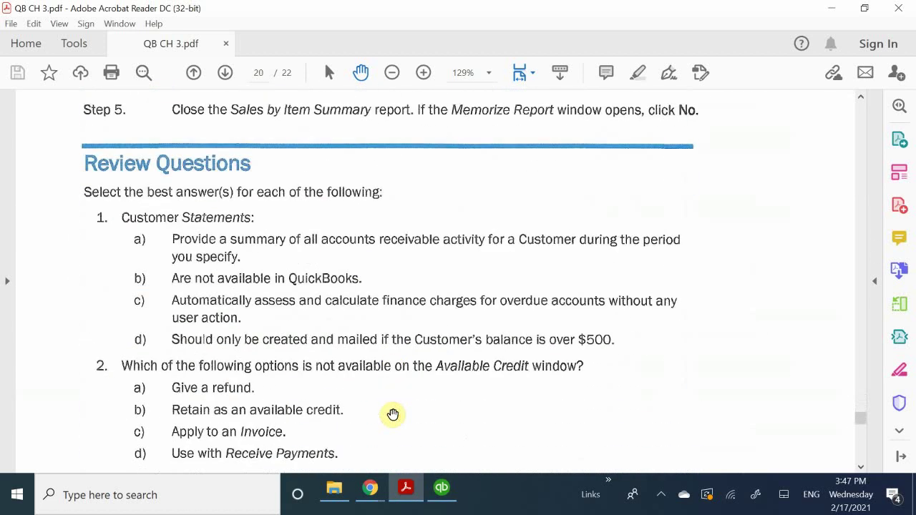
pyautogui.scroll(6, 394, 415)
pyautogui.scroll(1, 393, 414)
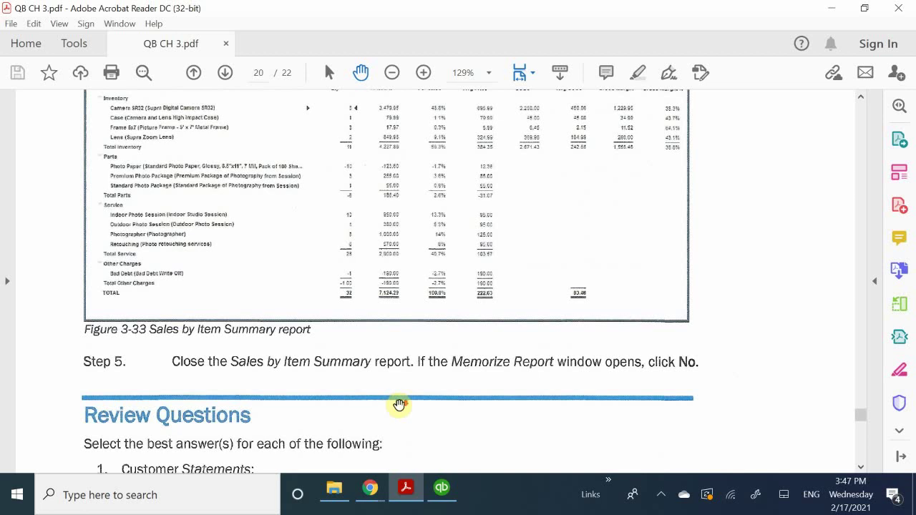
pyautogui.scroll(-4, 392, 406)
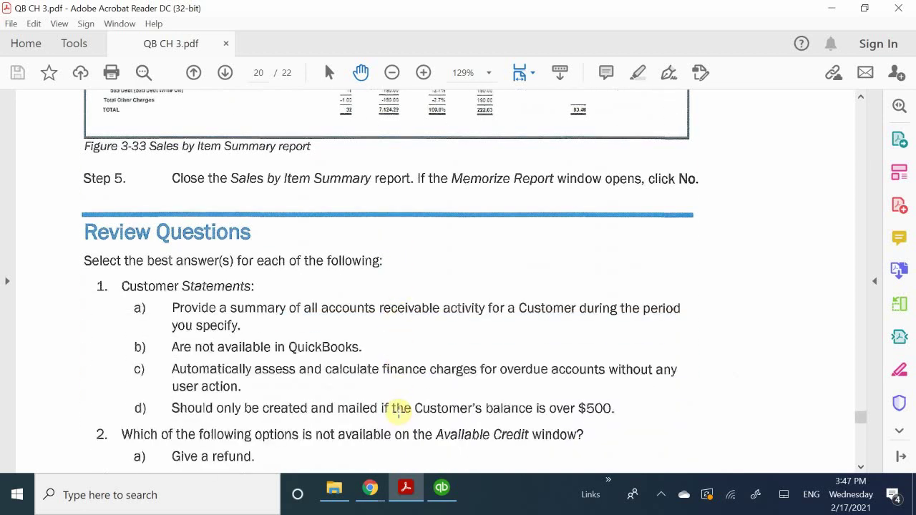
# Read Review Questions 1 to 5 on customer statements, available credits, bad debts and credit memos, and glance at Customers Problem 1
pyautogui.scroll(-1, 399, 408)
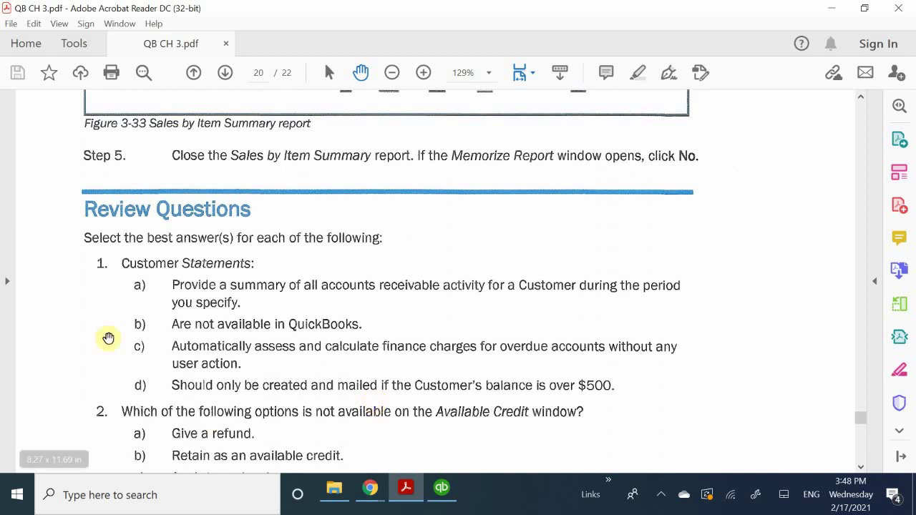
pyautogui.scroll(-3, 146, 380)
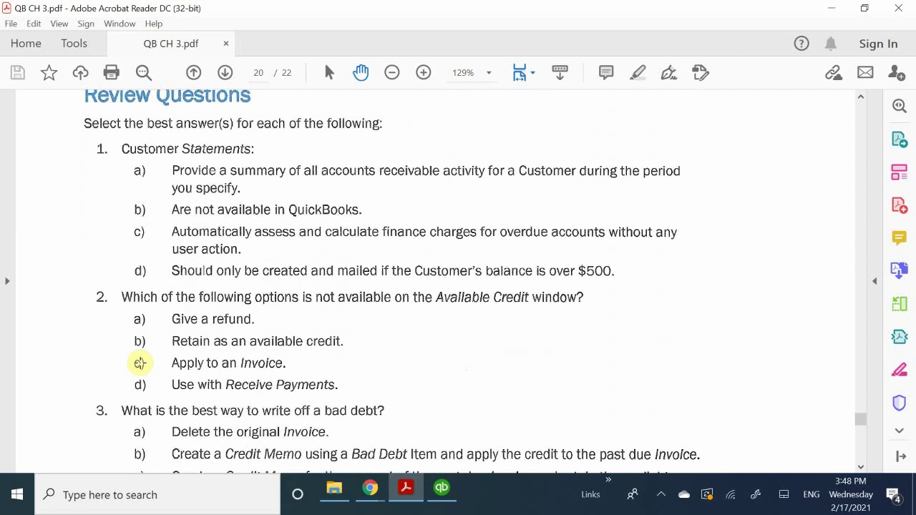
pyautogui.scroll(-1, 140, 363)
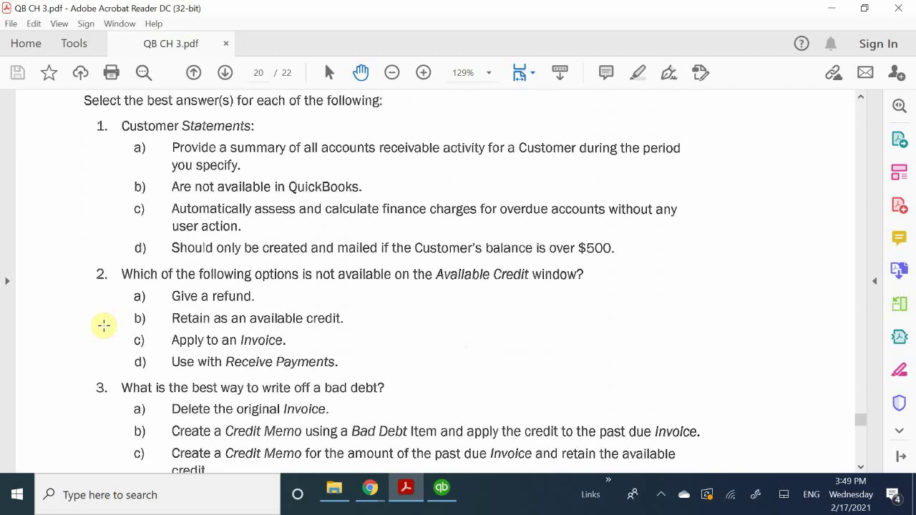
pyautogui.scroll(-3, 78, 347)
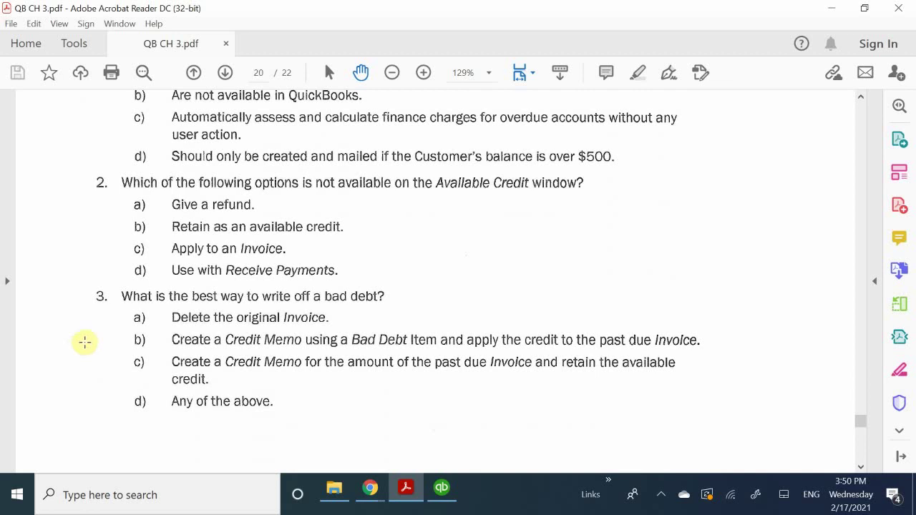
pyautogui.scroll(-10, 83, 344)
pyautogui.scroll(-3, 85, 341)
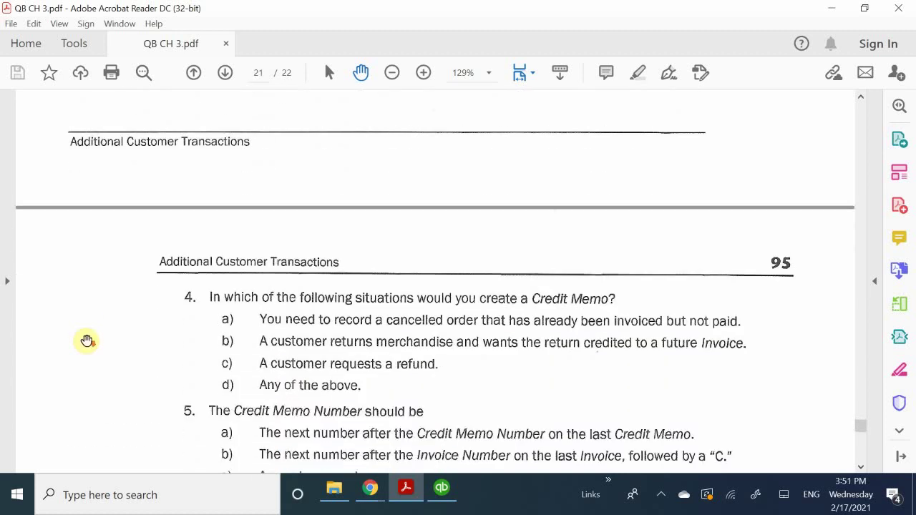
pyautogui.scroll(-1, 86, 341)
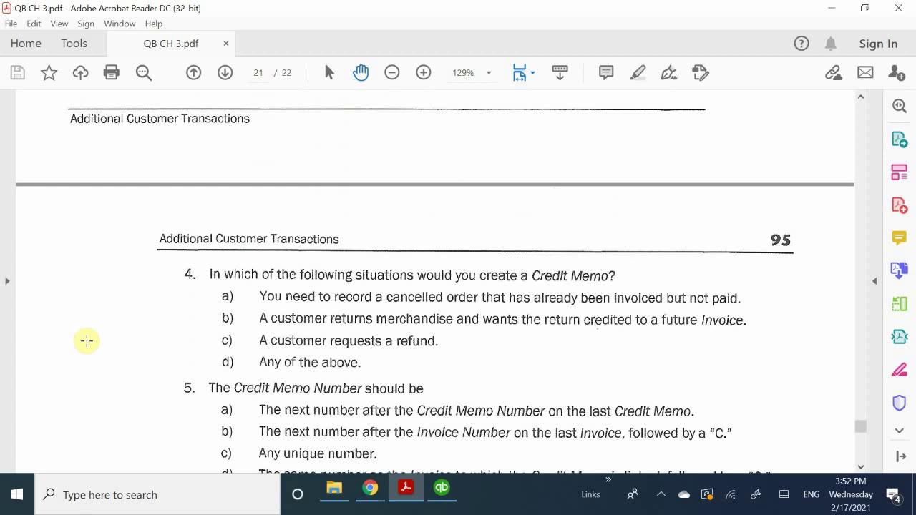
pyautogui.scroll(-2, 86, 341)
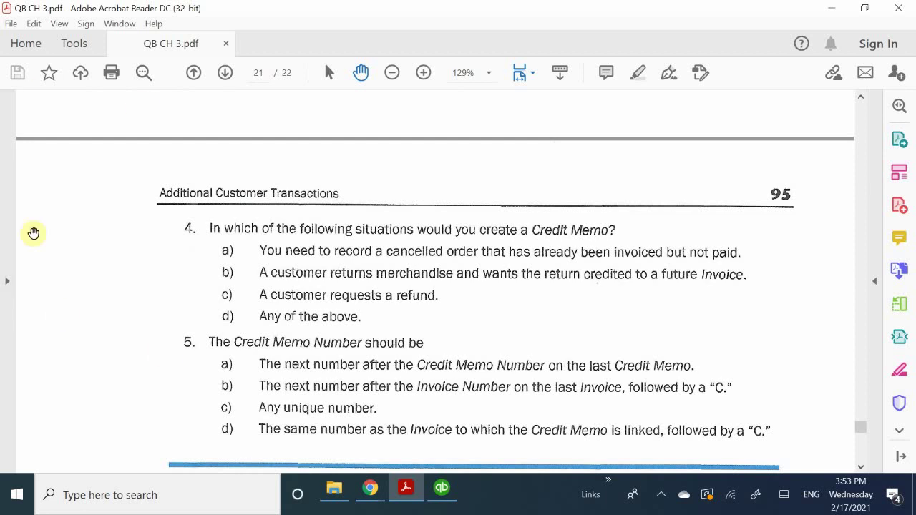
pyautogui.scroll(-3, 112, 243)
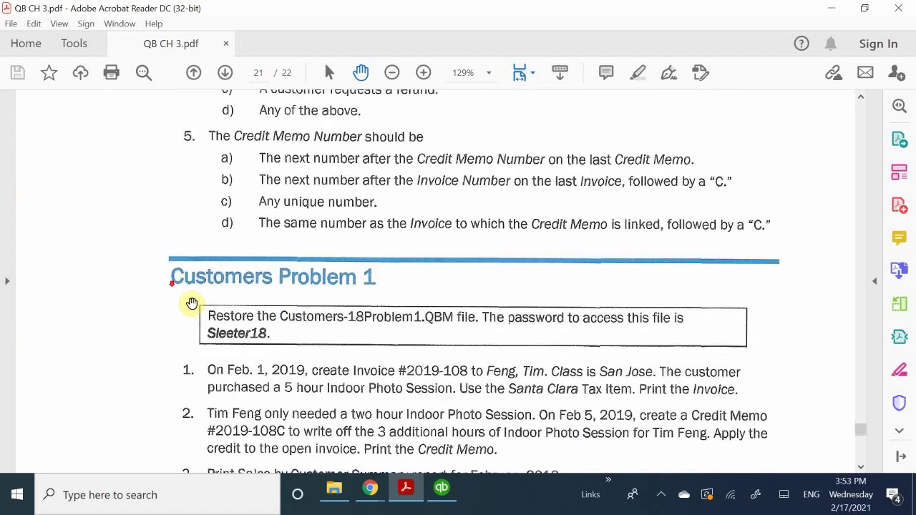
pyautogui.scroll(4, 201, 311)
pyautogui.scroll(3, 208, 317)
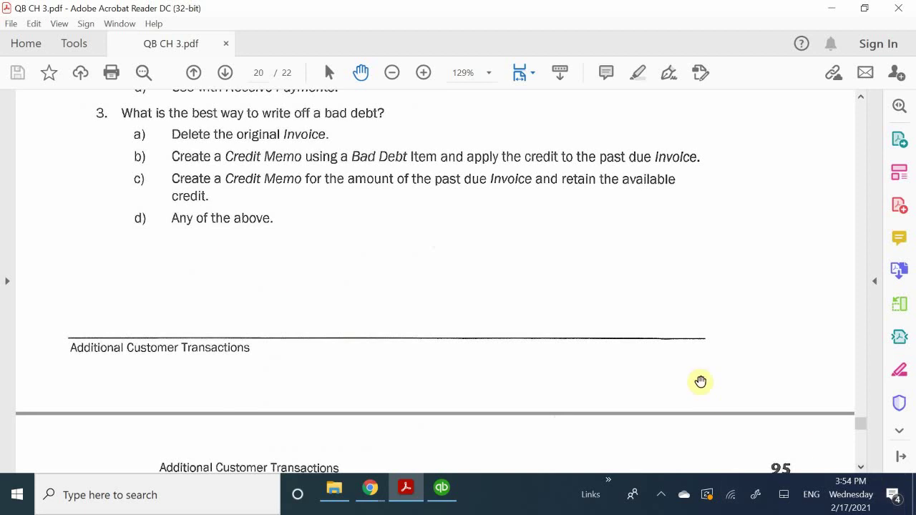
pyautogui.click(661, 496)
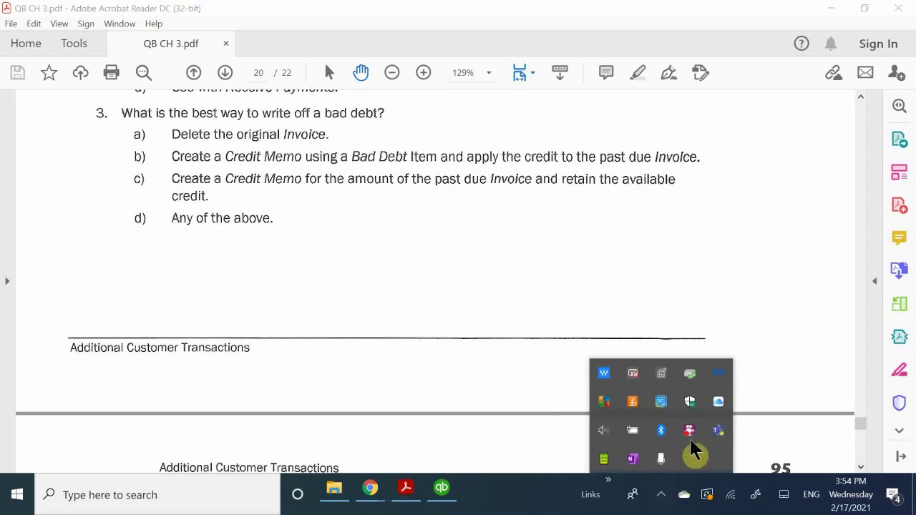